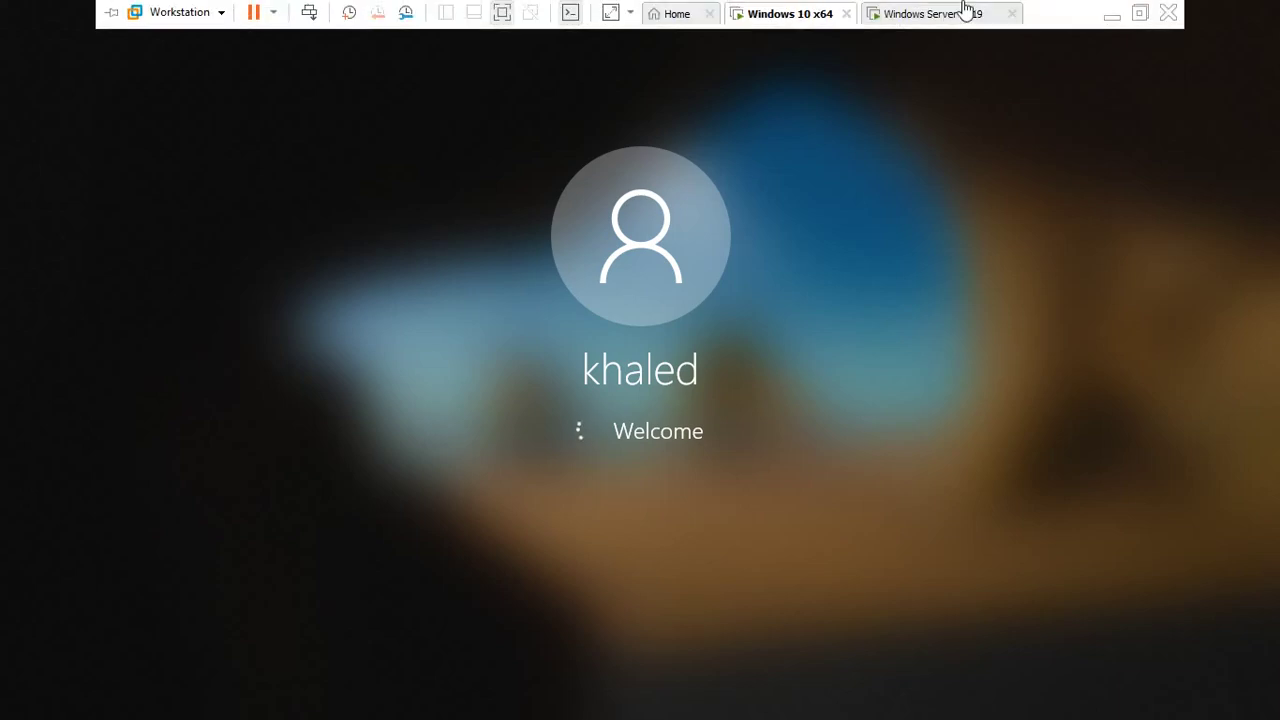
- On the Windows Server 2019 VM, launch Active Directory Users and Computers from Server Manager's Tools
left_click(966, 12)
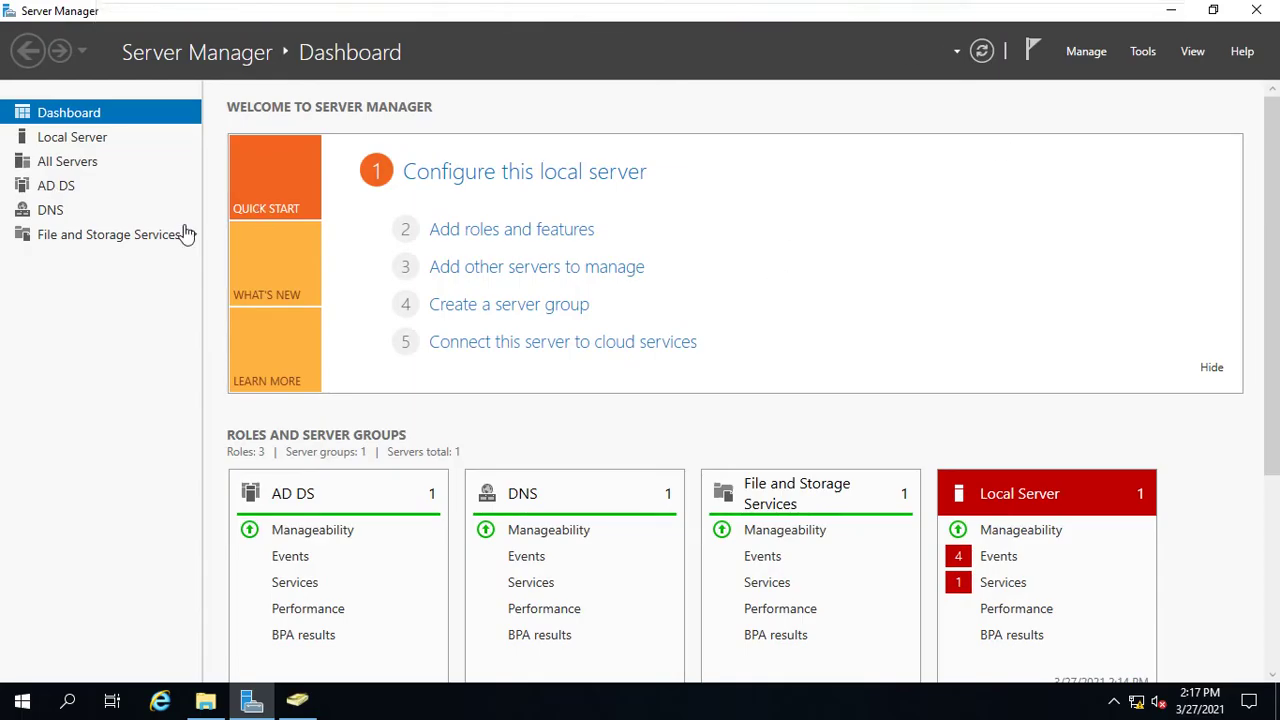
left_click(1143, 53)
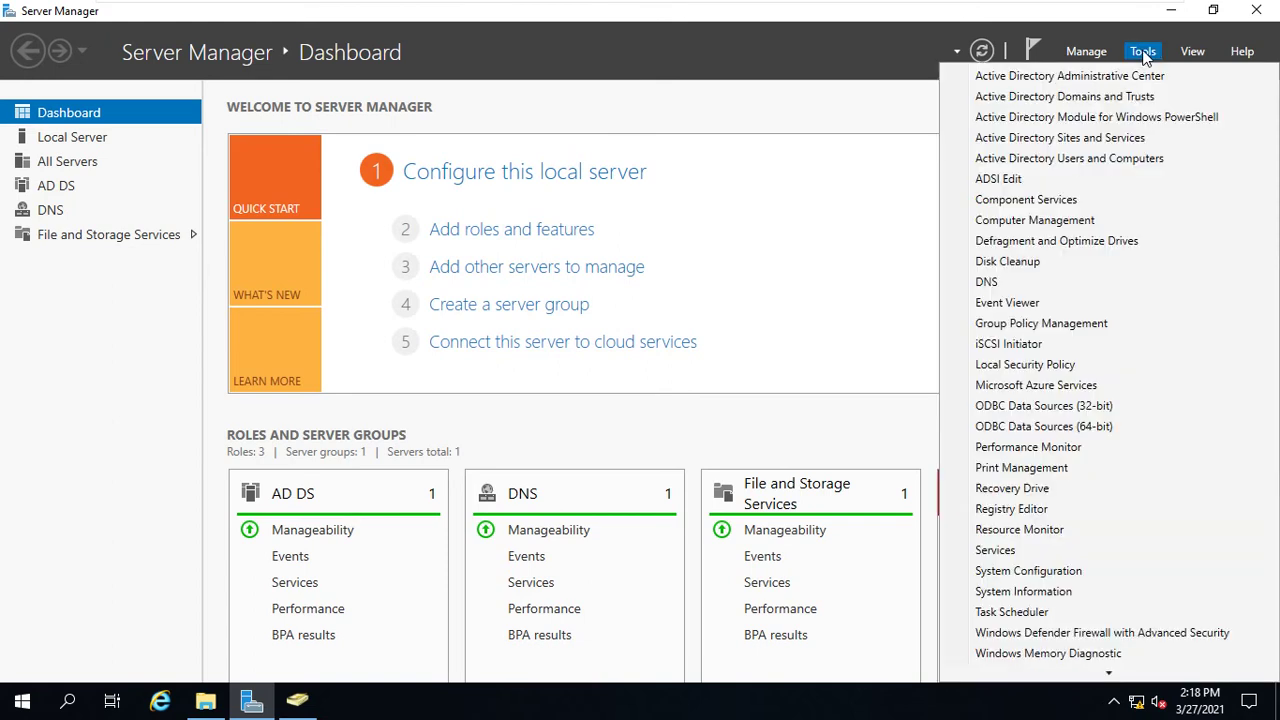
left_click(1079, 162)
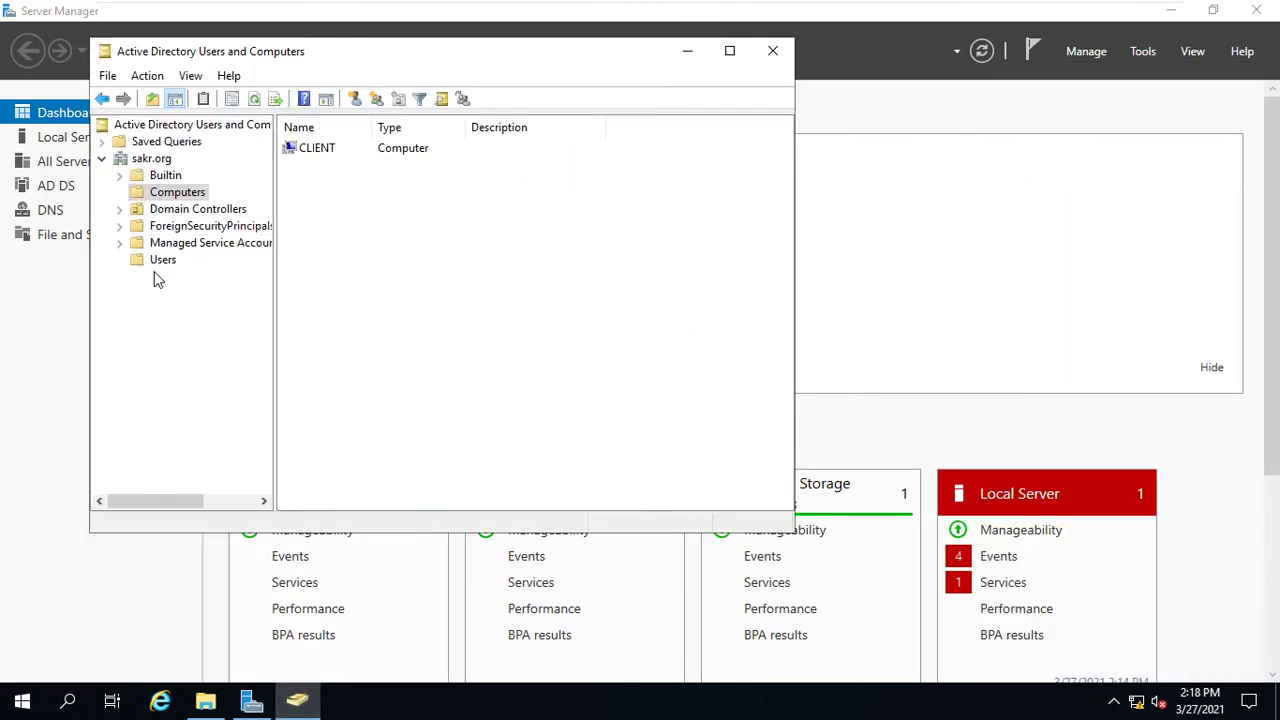
- Check that khaled's Profile tab shows the path \\DC\Users Profile\khaled, then close his properties
left_click(157, 264)
left_click(374, 470)
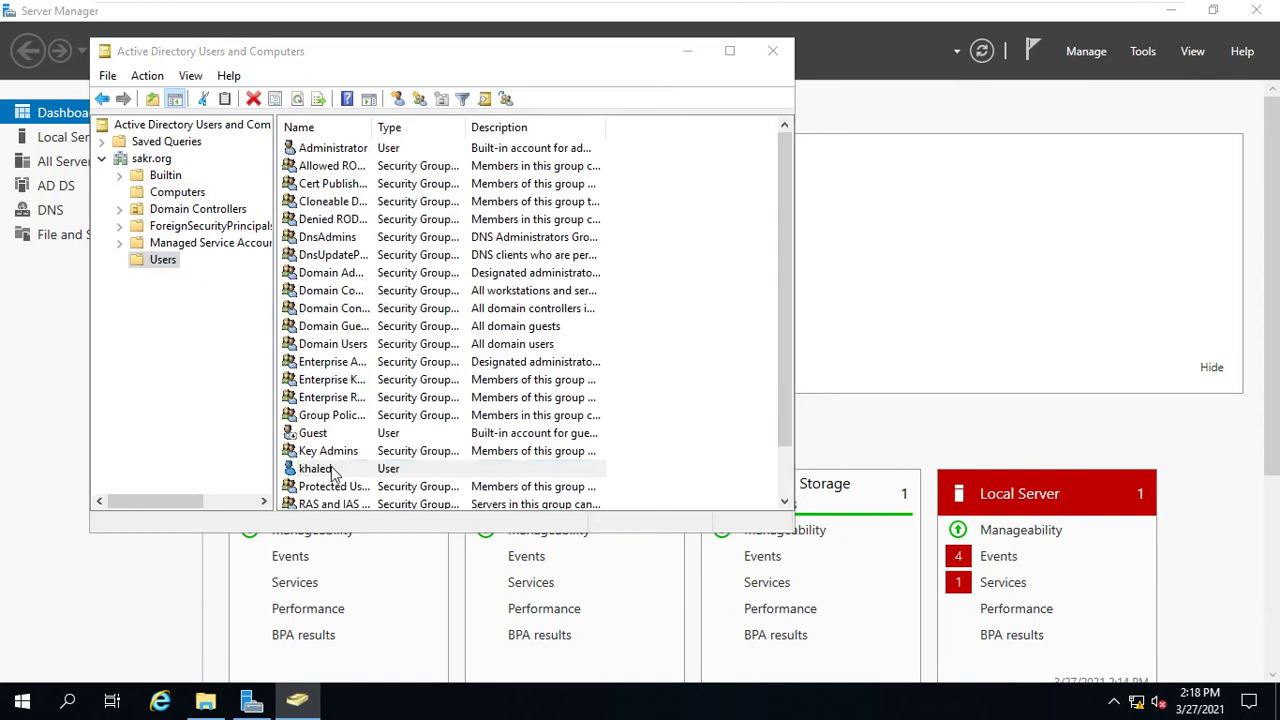
double_click(333, 470)
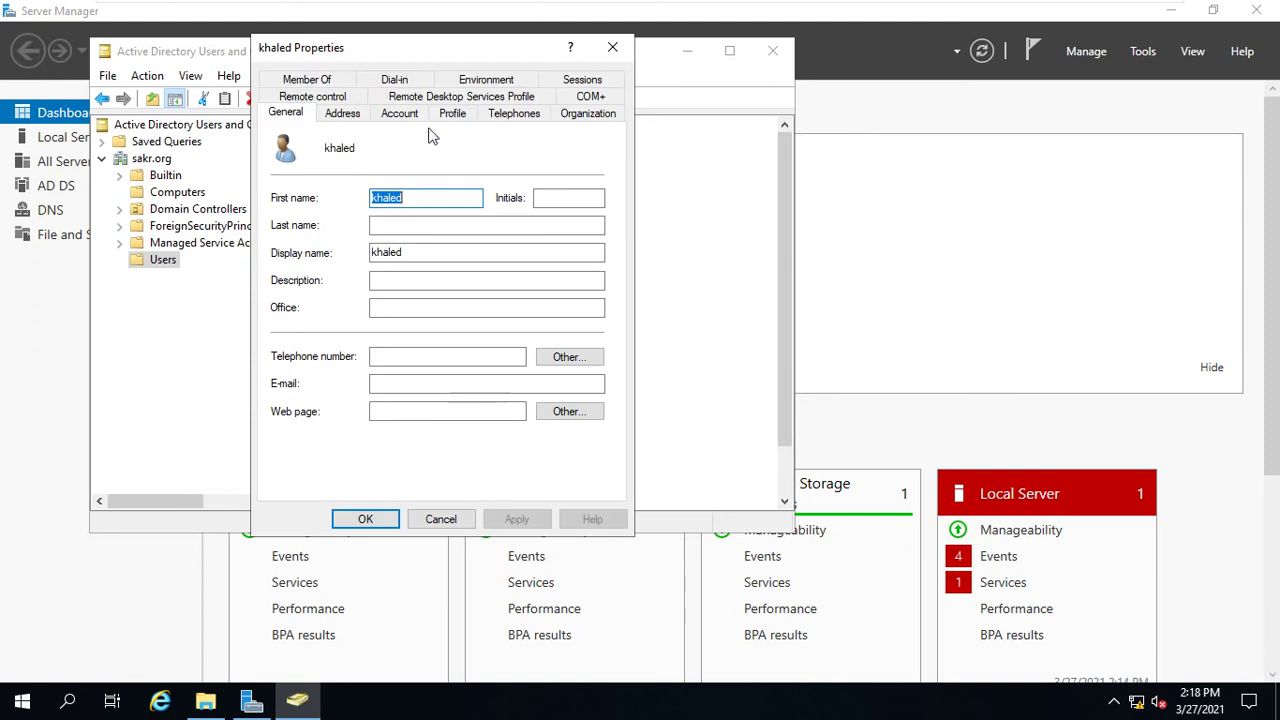
left_click(448, 113)
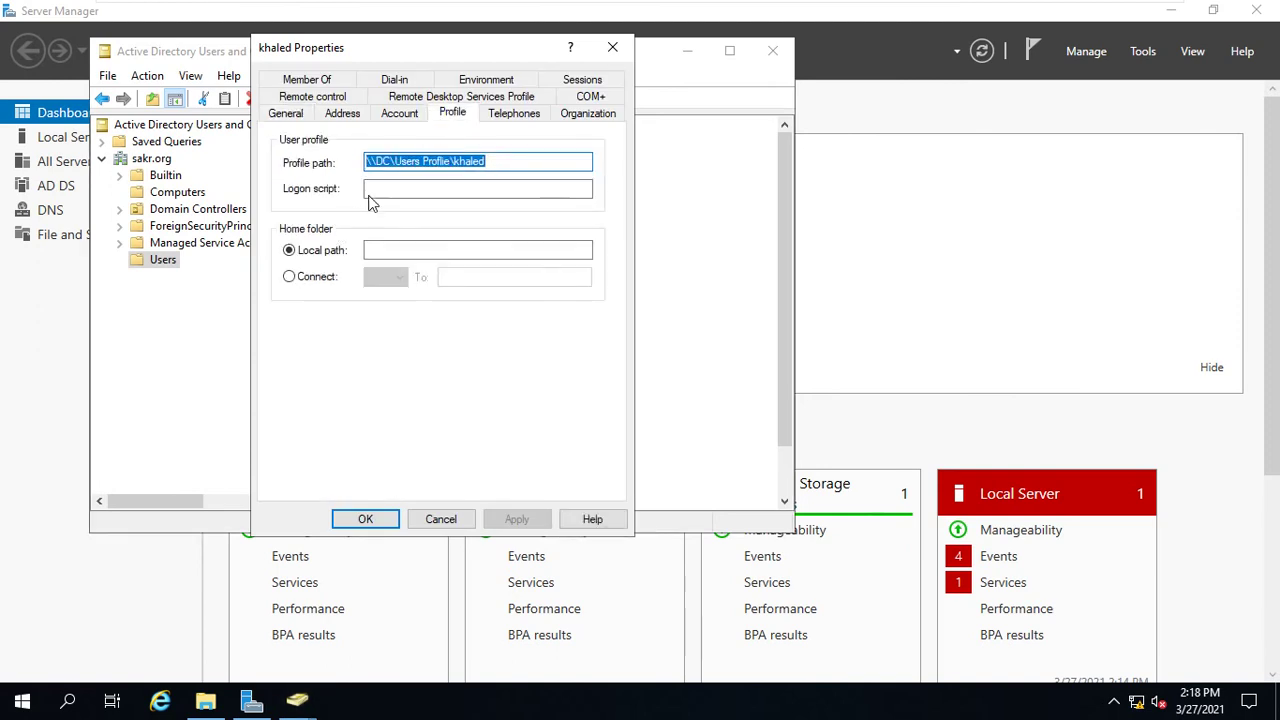
left_click(515, 162)
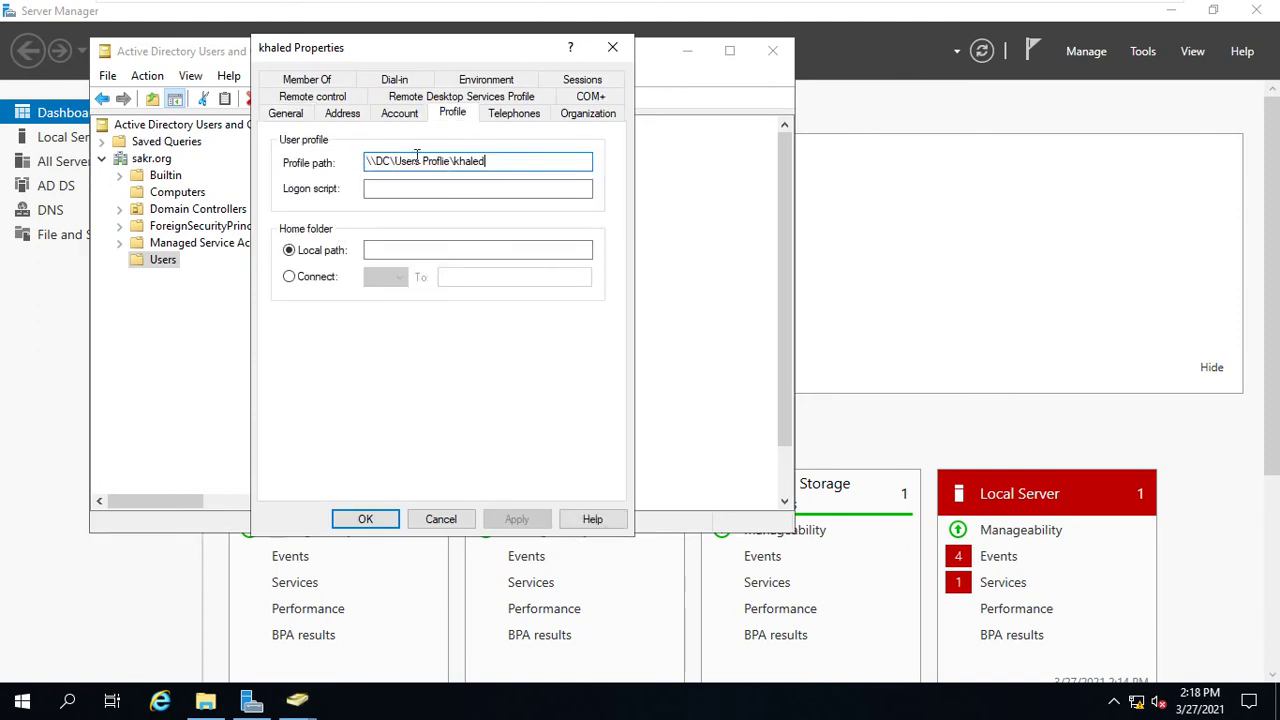
left_click(365, 518)
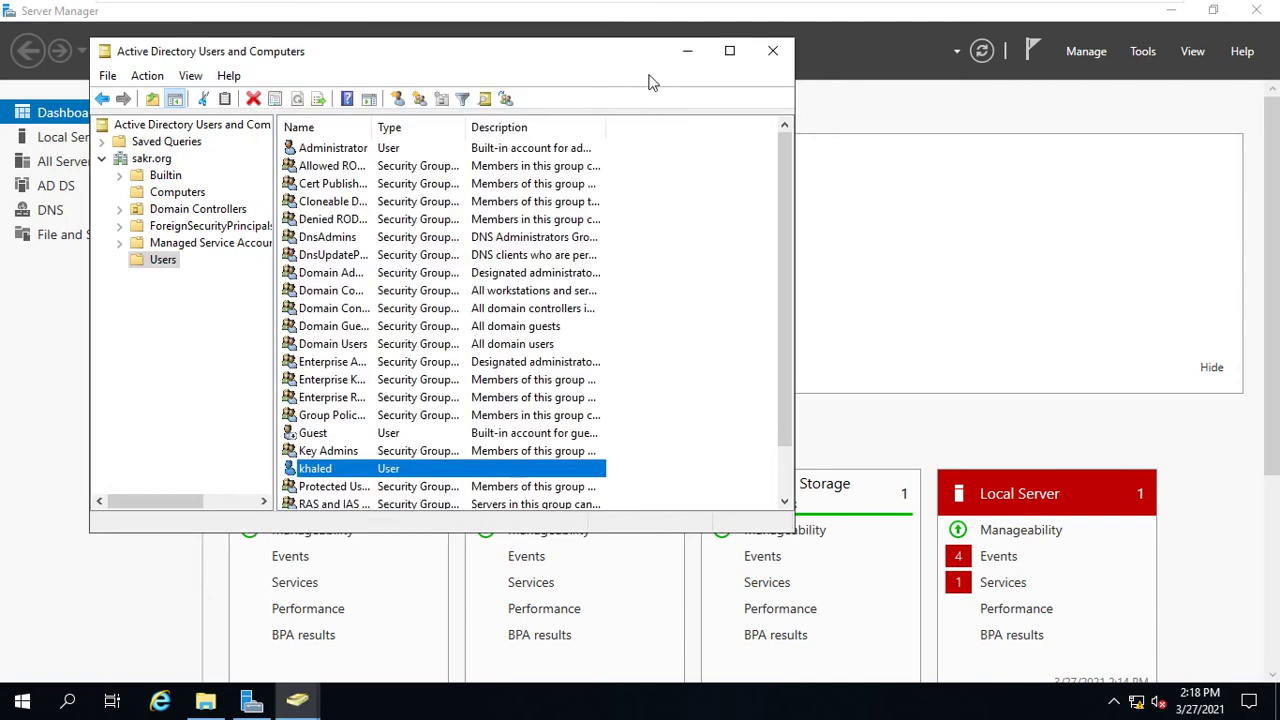
- On the Windows 10 client, open This PC's System properties and request Advanced System Settings
mouse_move(820, 5)
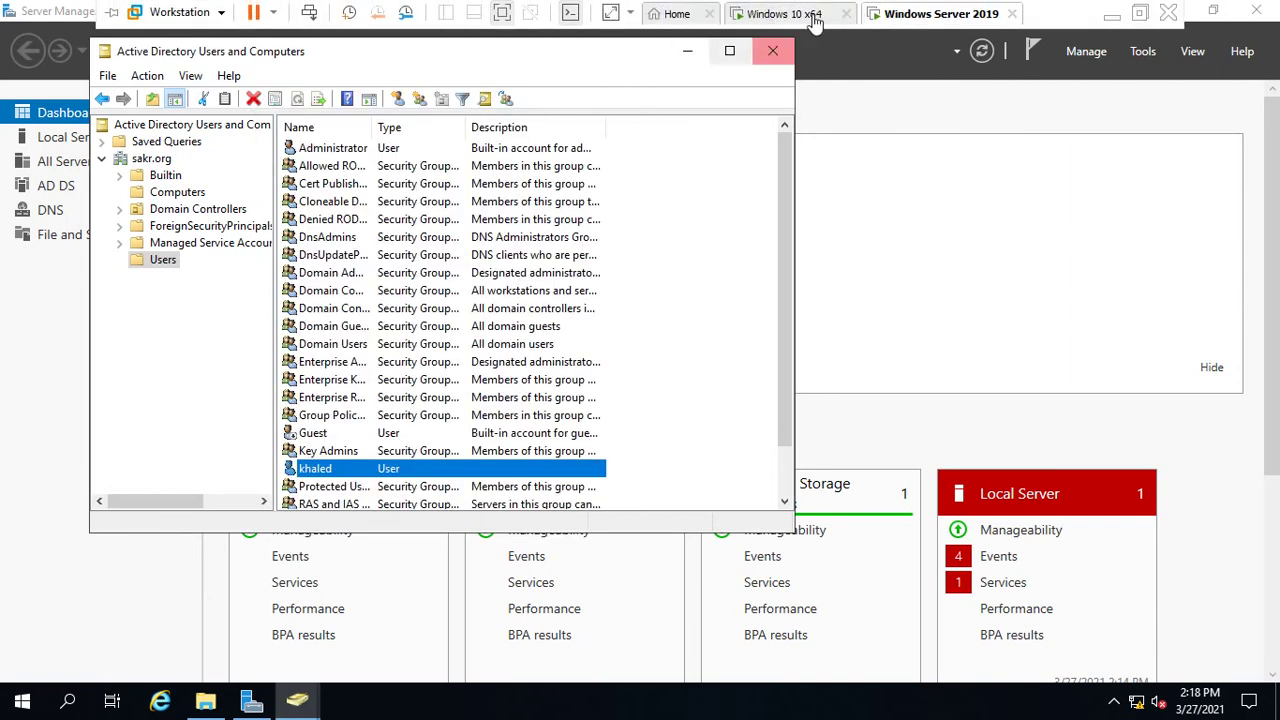
left_click(784, 14)
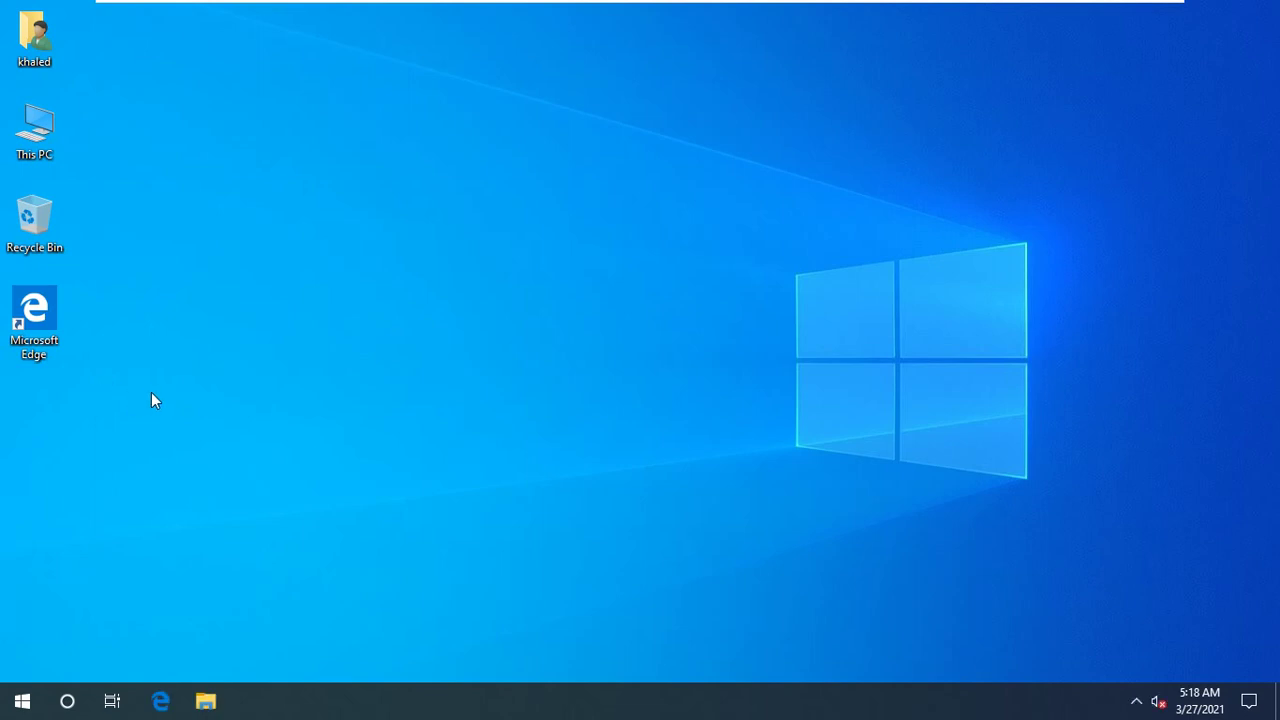
right_click(36, 146)
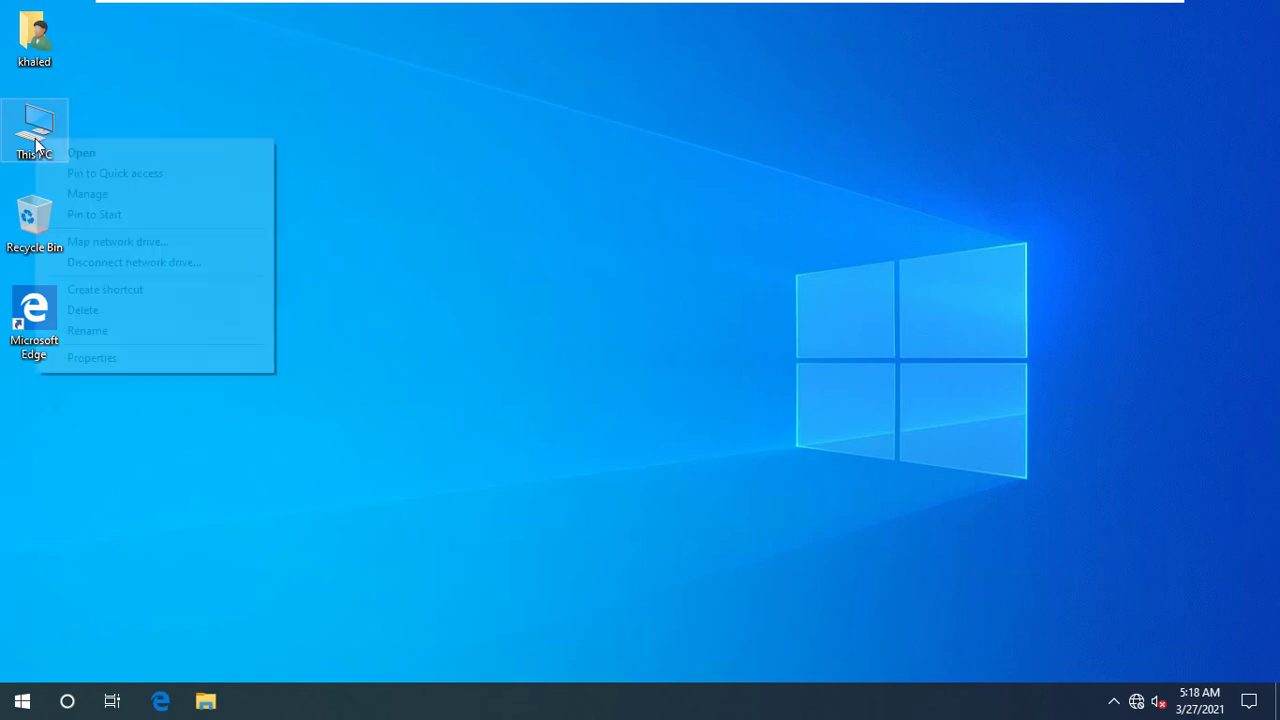
left_click(88, 358)
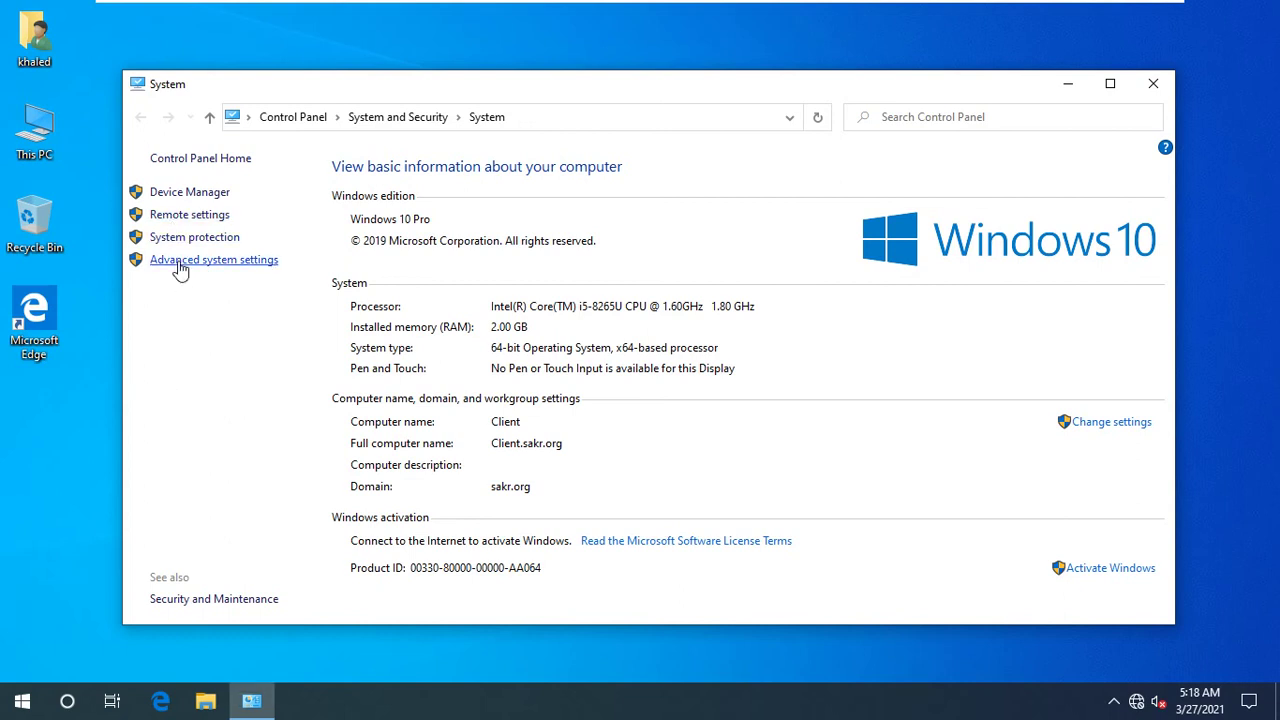
left_click(180, 262)
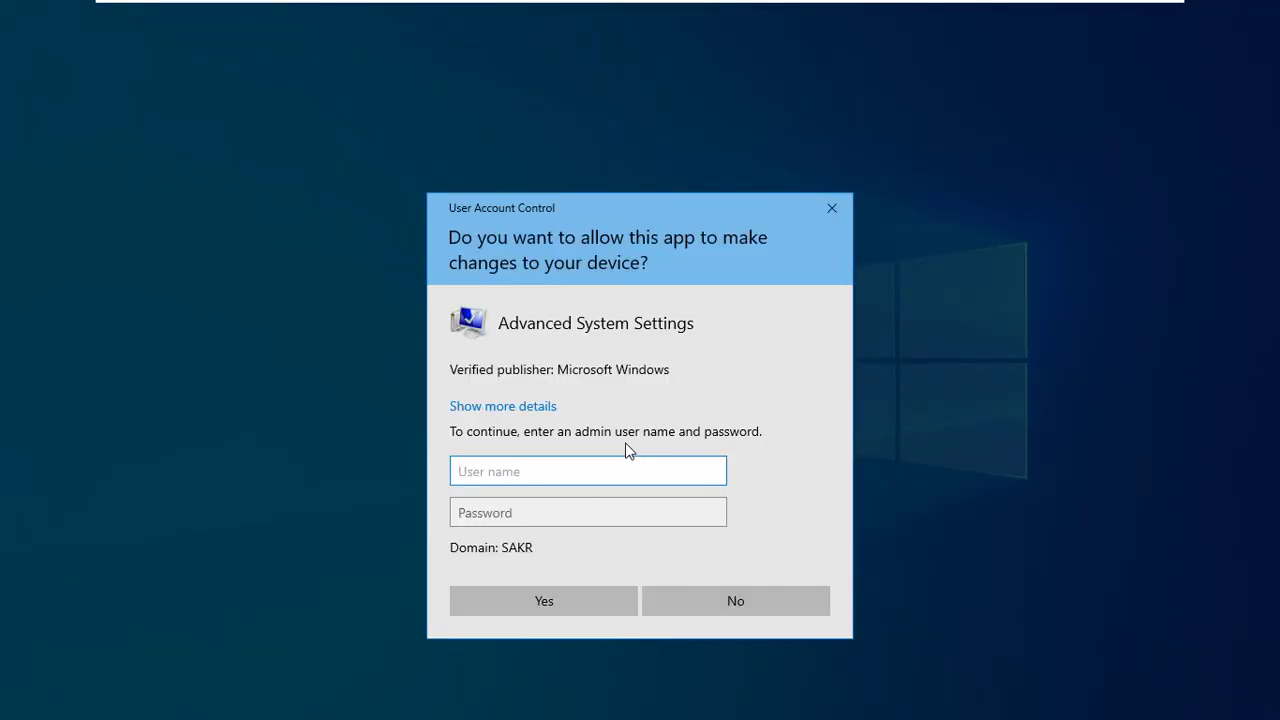
- Enter the administrator user name and password in the User Account Control prompt
key("Tab")
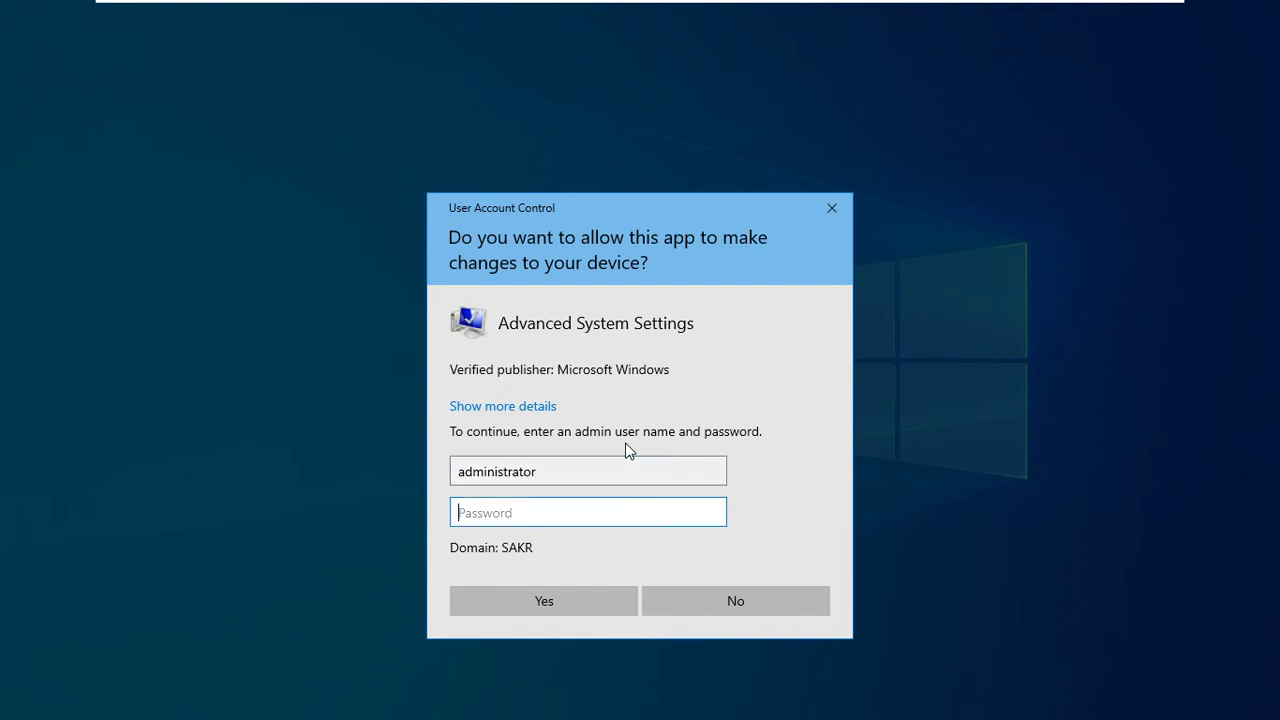
key("Caps_Lock")
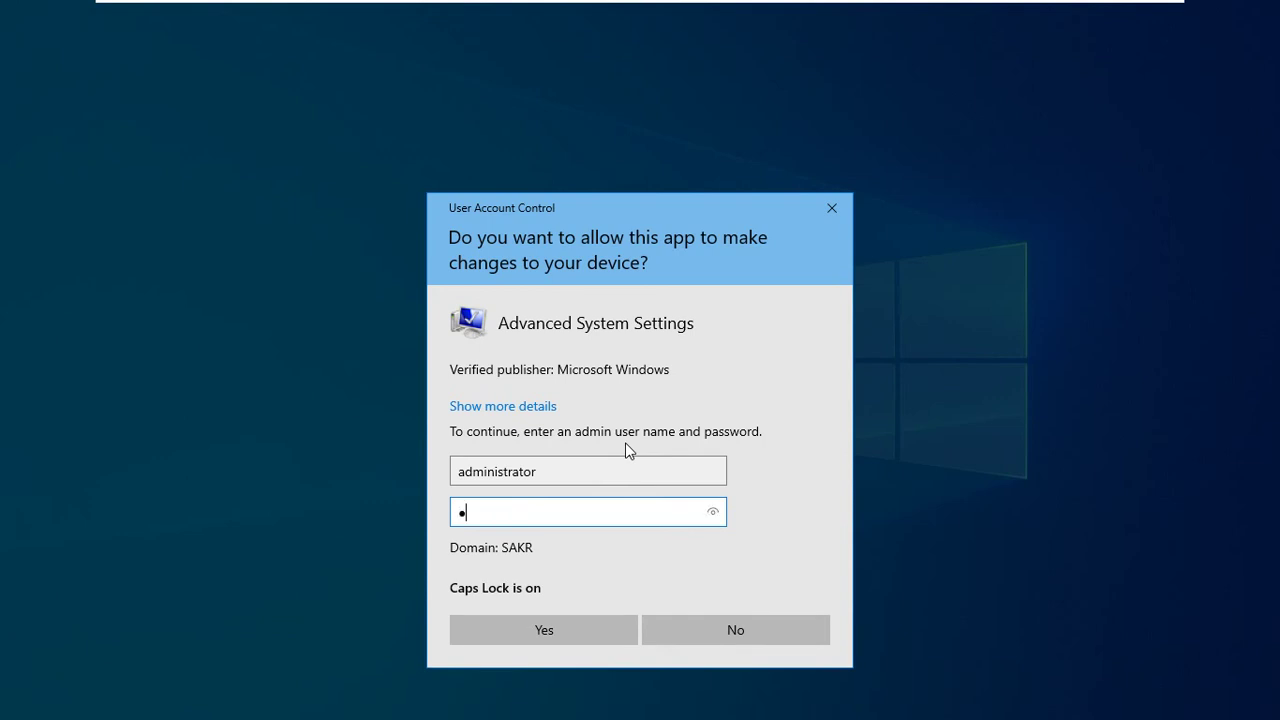
key("Caps_Lock")
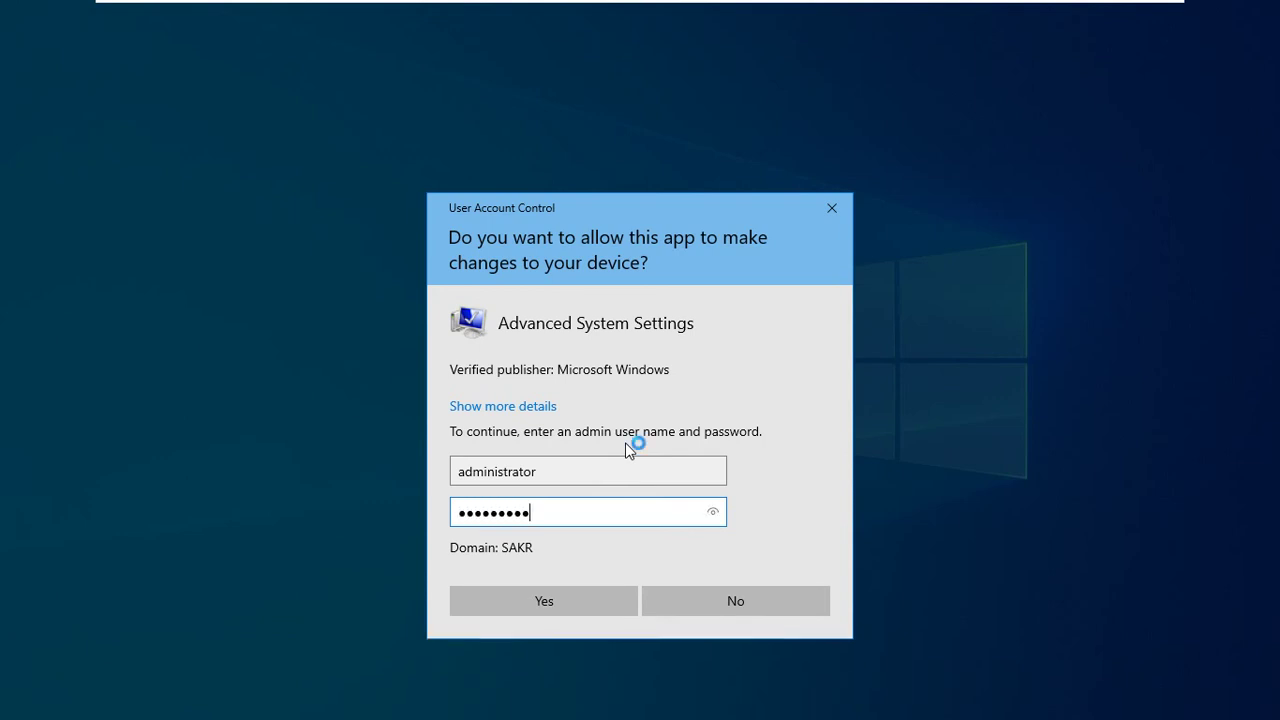
key("Return")
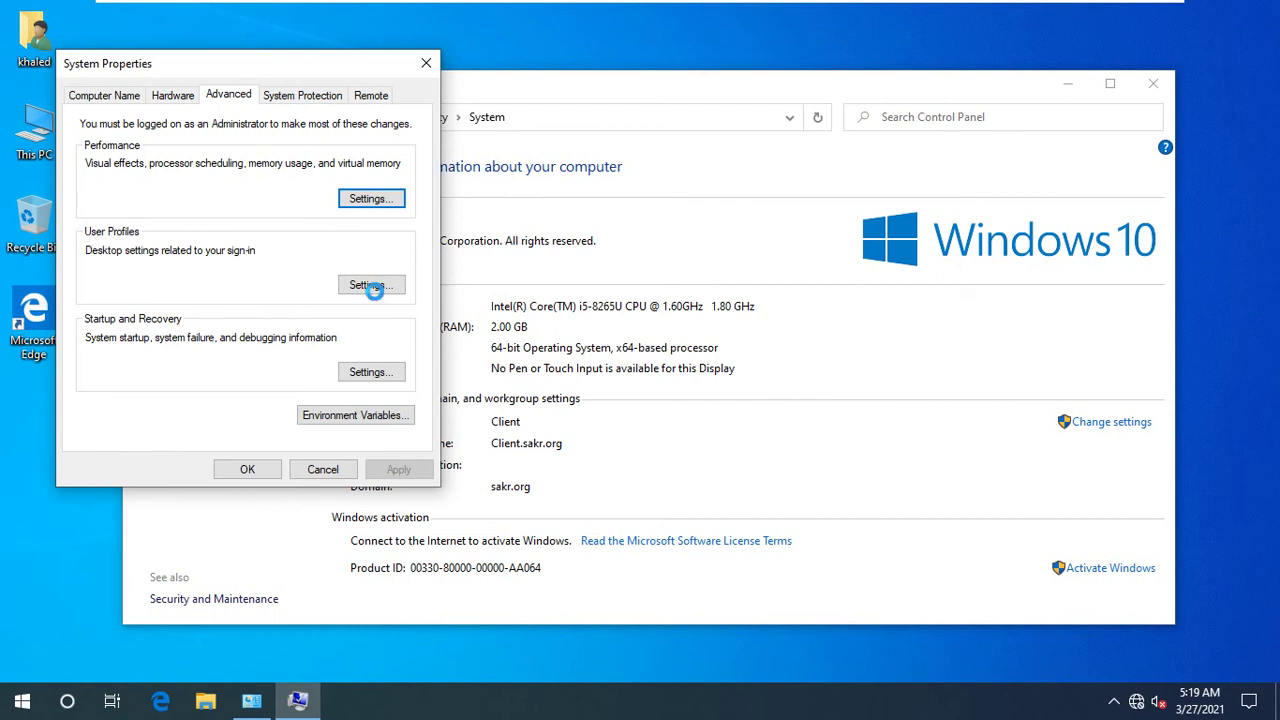
- Confirm khaled's profile is listed as Roaming in User Profiles, then close both dialogs
left_click(372, 288)
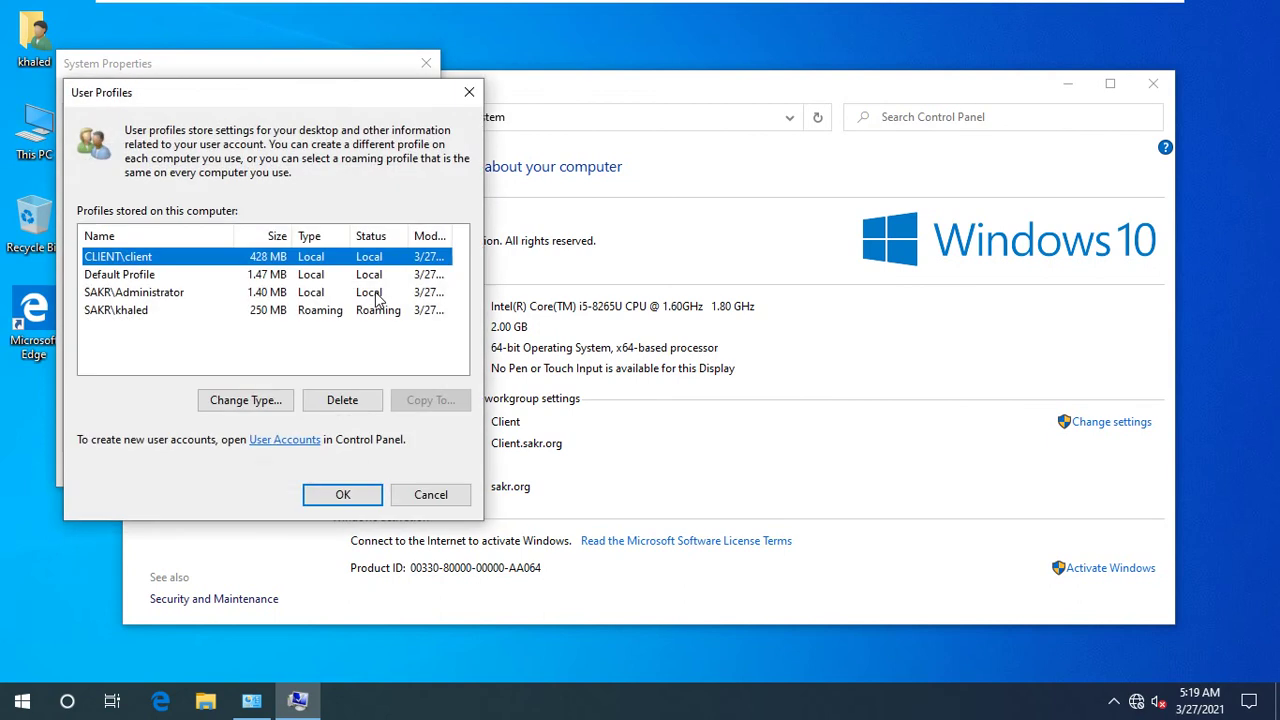
left_click(136, 314)
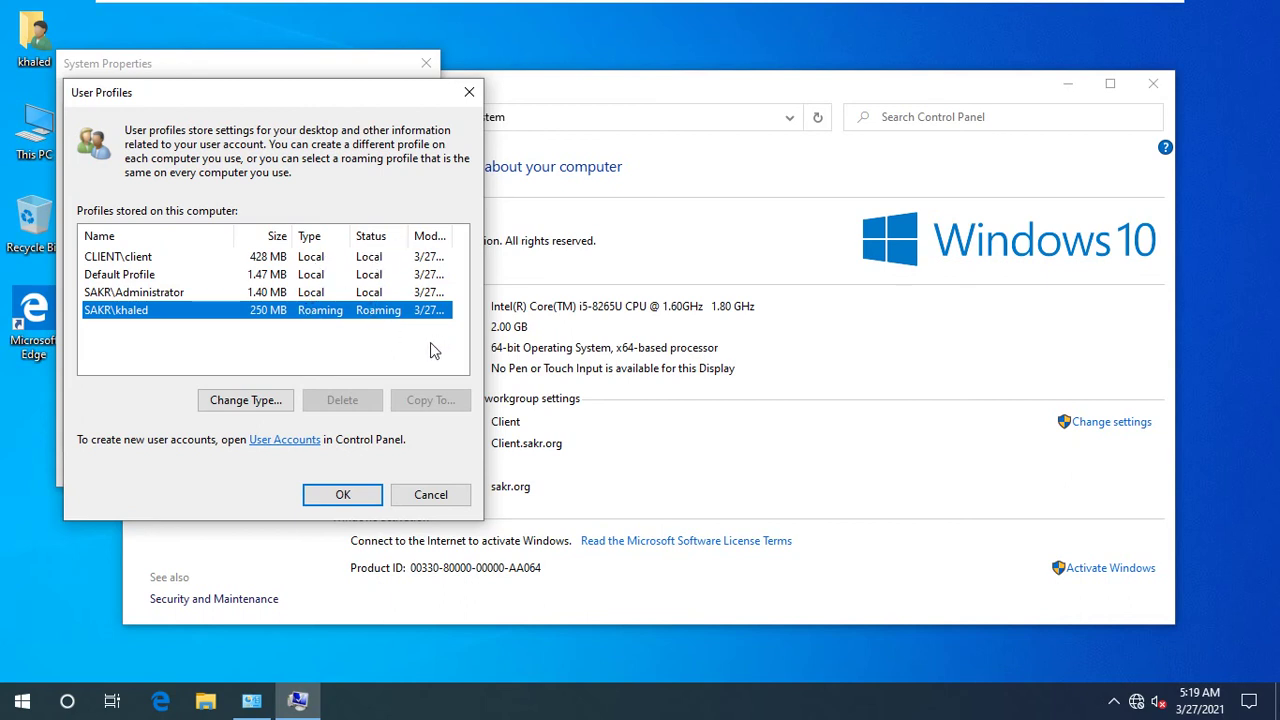
left_click(431, 494)
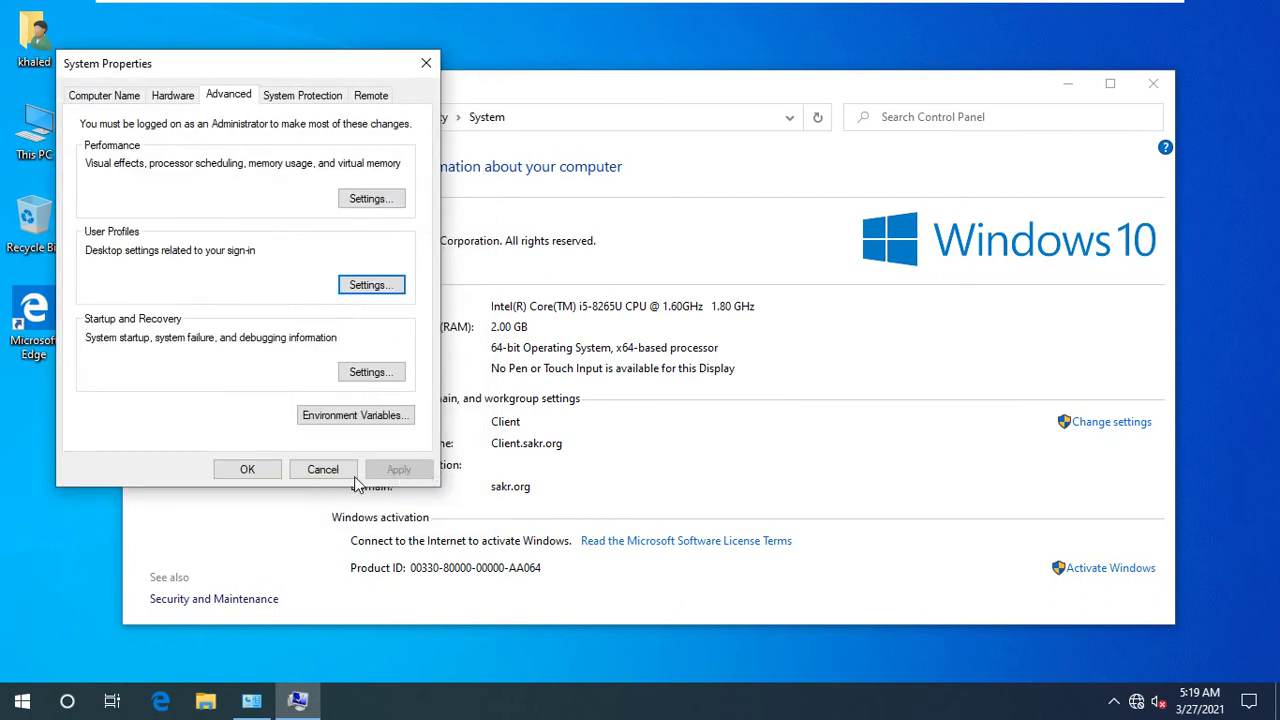
left_click(548, 398)
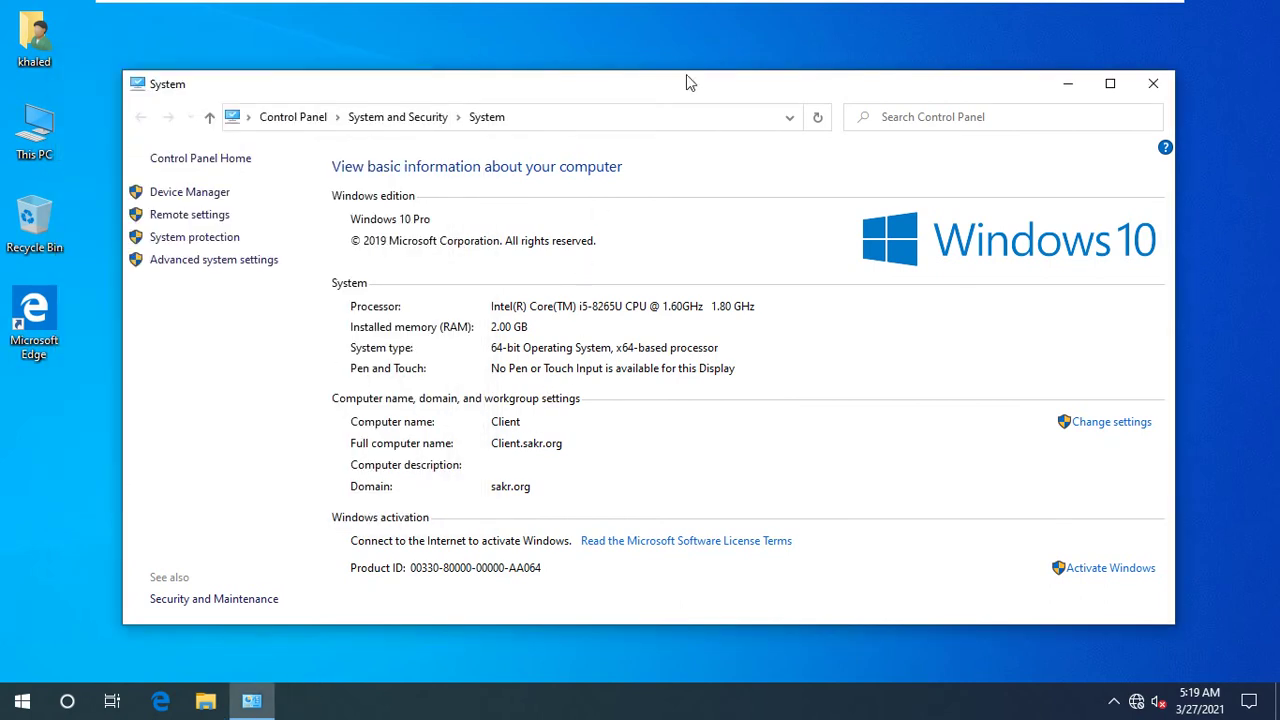
- On the Windows Server 2019 VM, open File Explorer and browse to the New Volume (Z:) drive
mouse_move(870, 10)
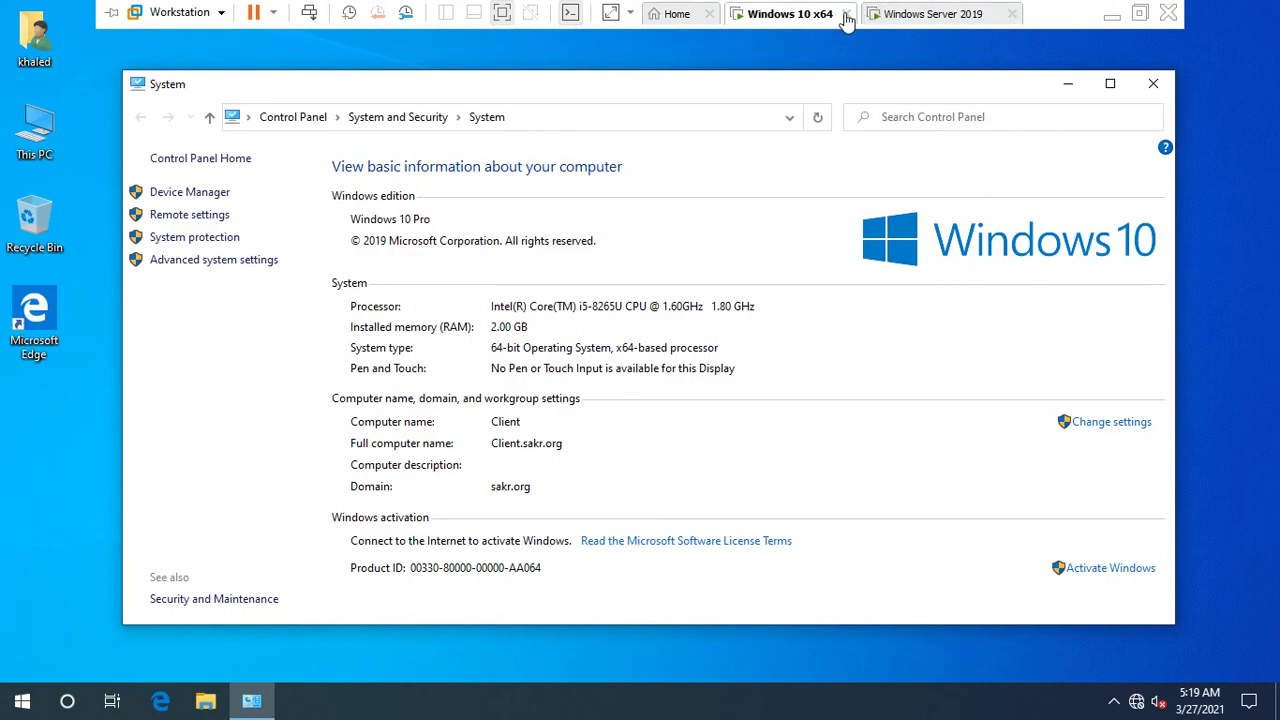
left_click(917, 13)
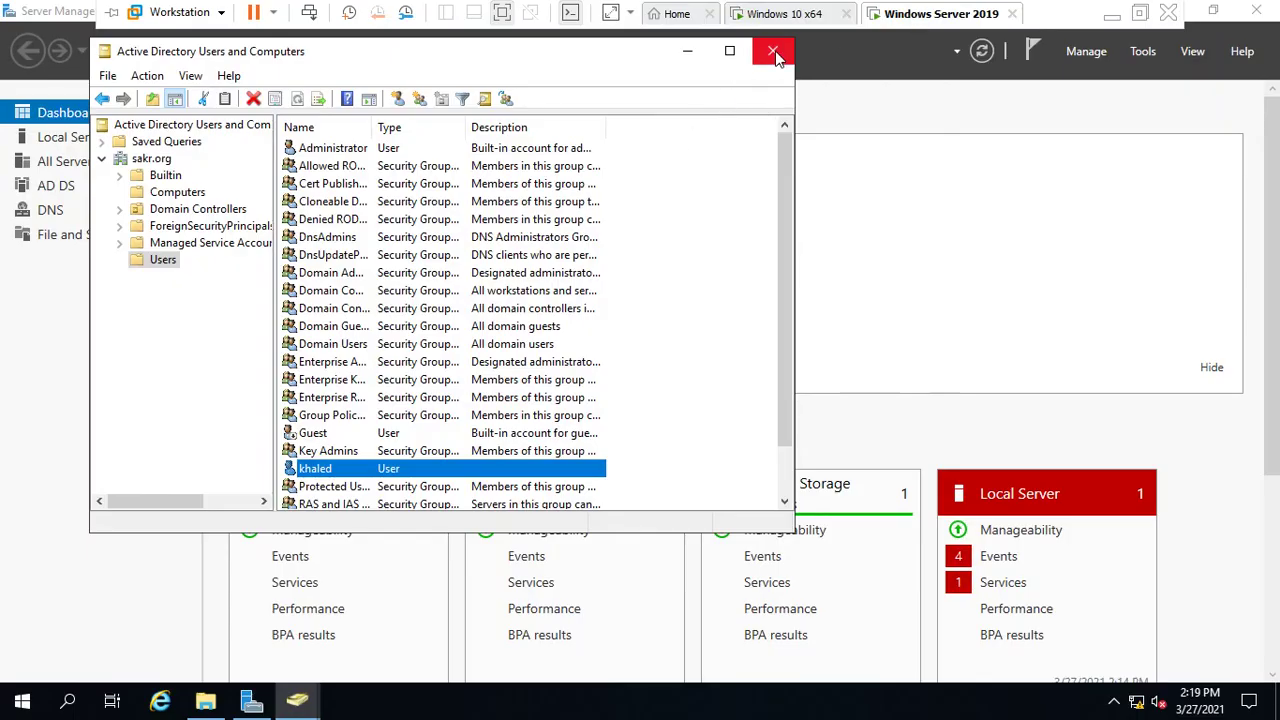
left_click(204, 702)
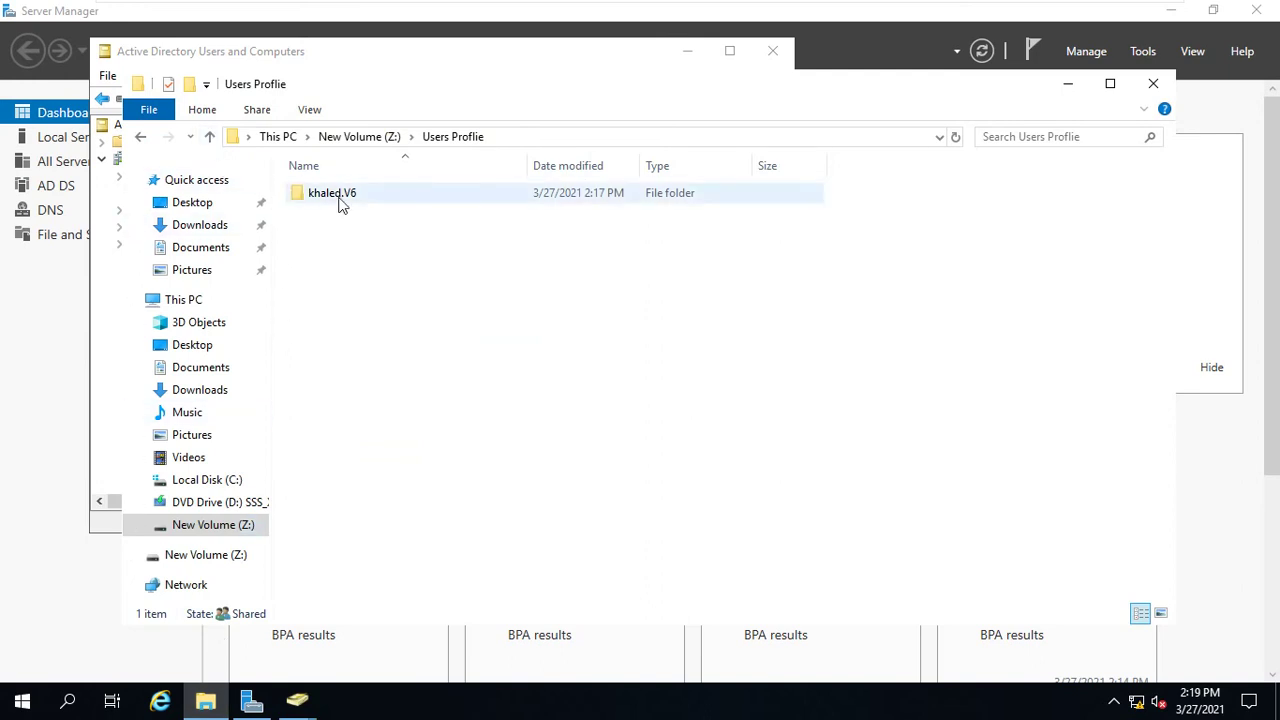
left_click(443, 140)
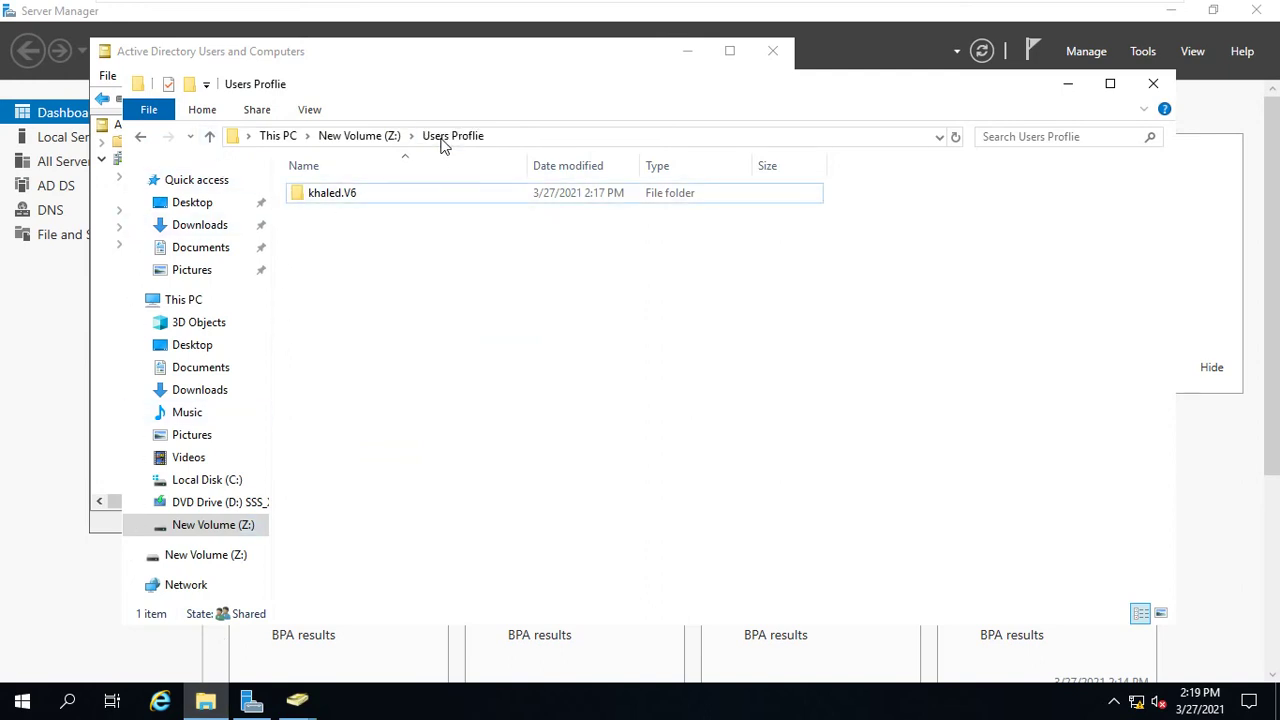
left_click(324, 202)
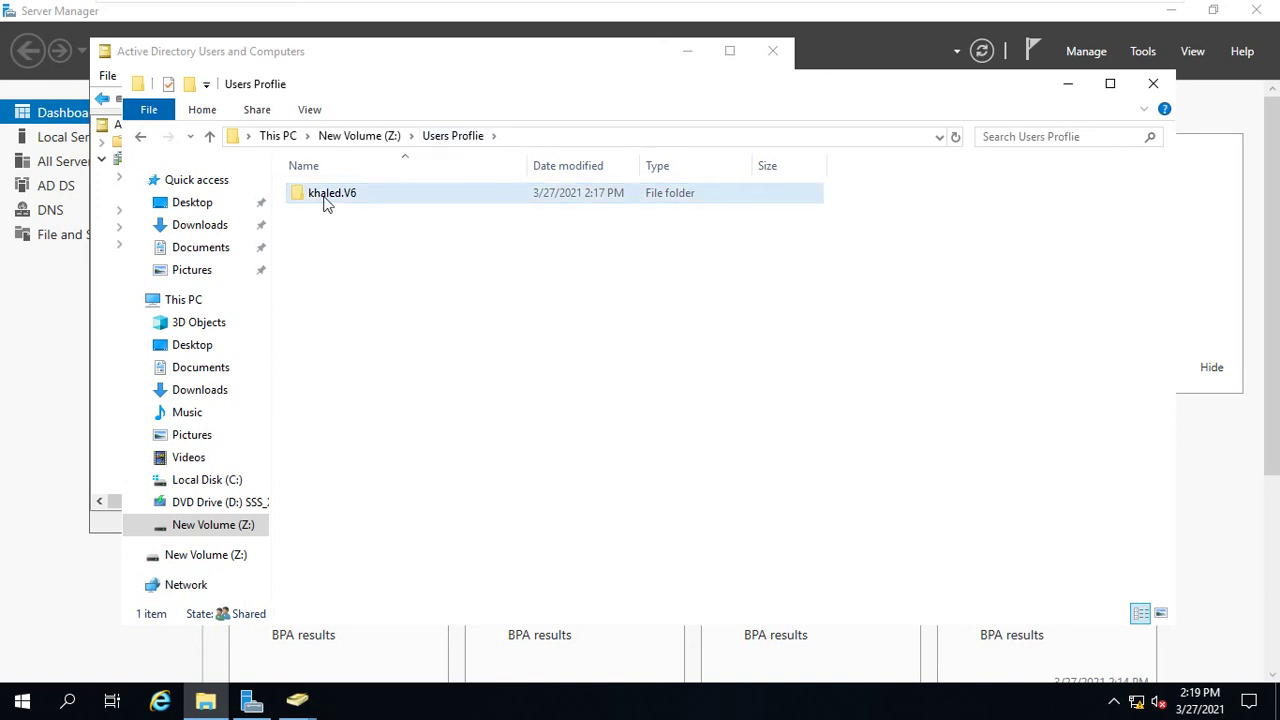
left_click(324, 202)
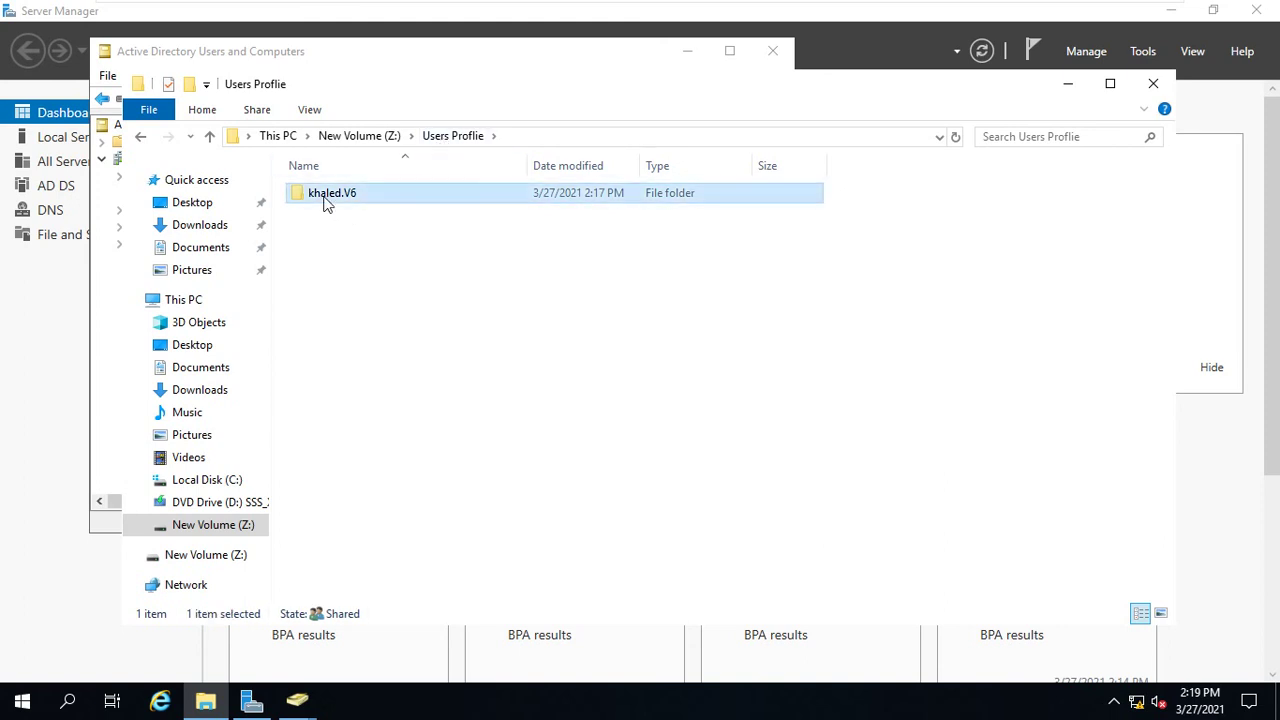
left_click(201, 139)
left_click(201, 139)
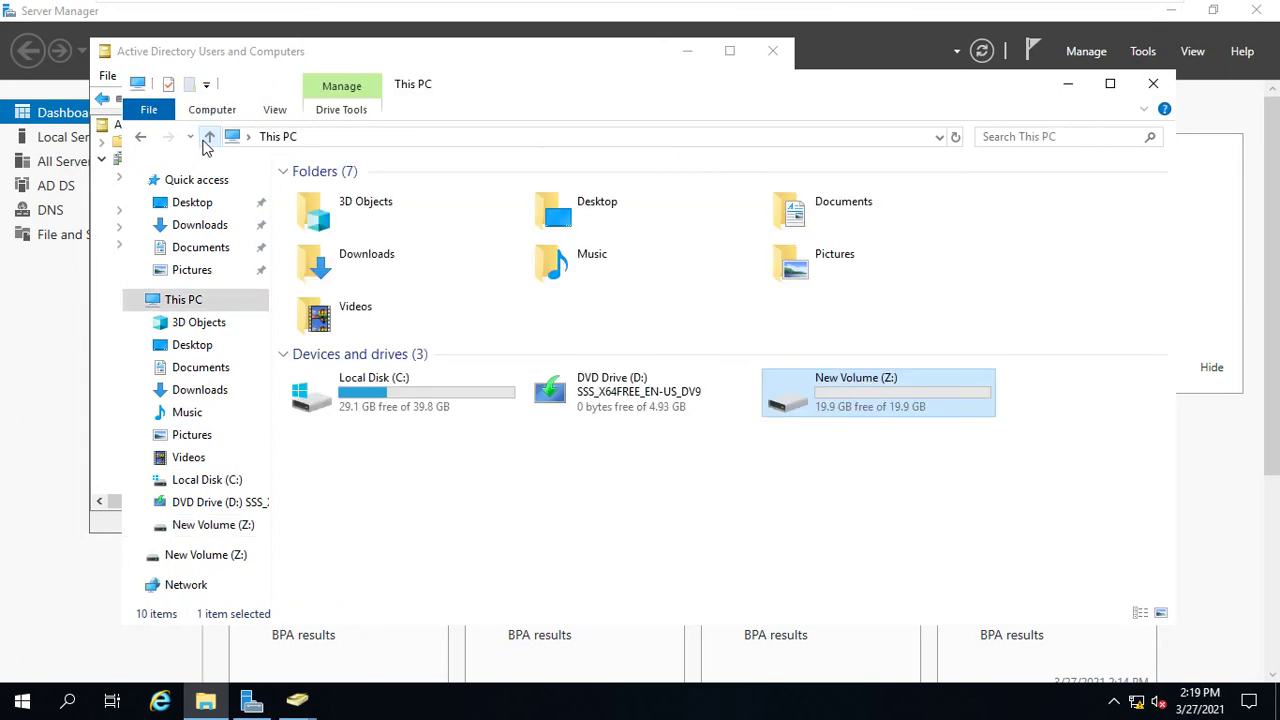
double_click(862, 400)
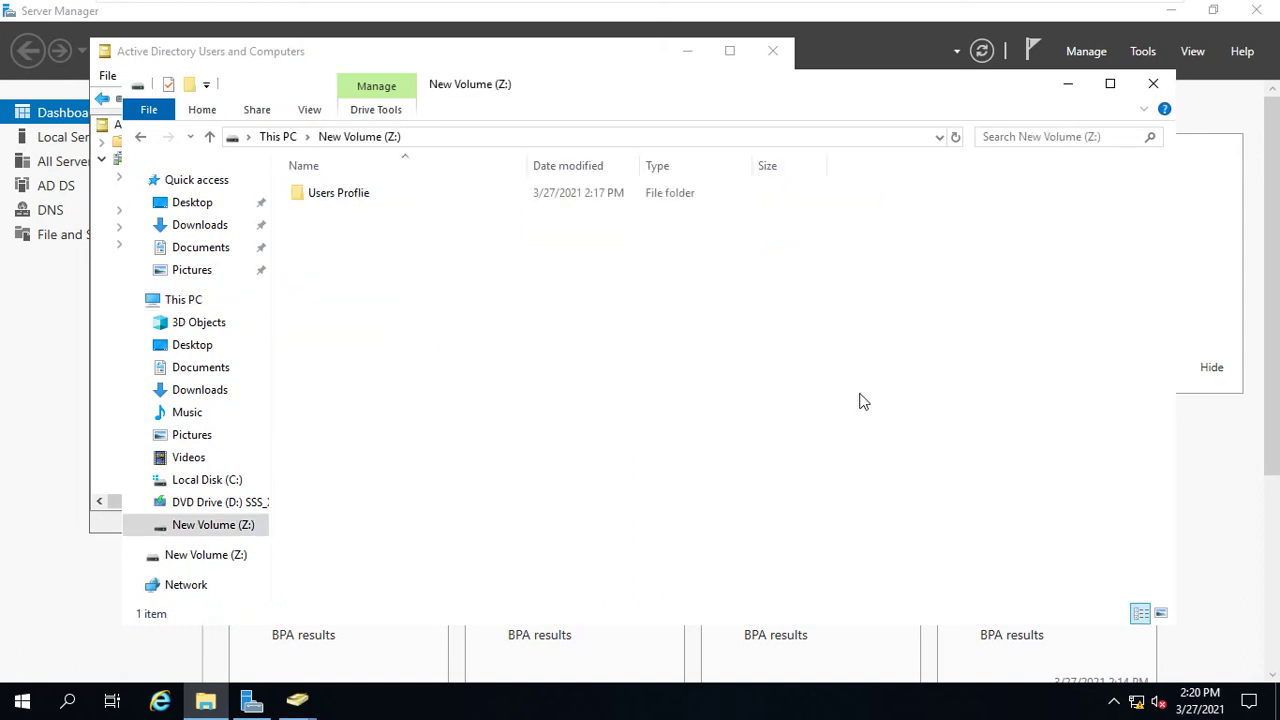
- Open Z:\Users Proflie, try the khaled.V6 folder, and cancel the permission prompt
left_click(341, 200)
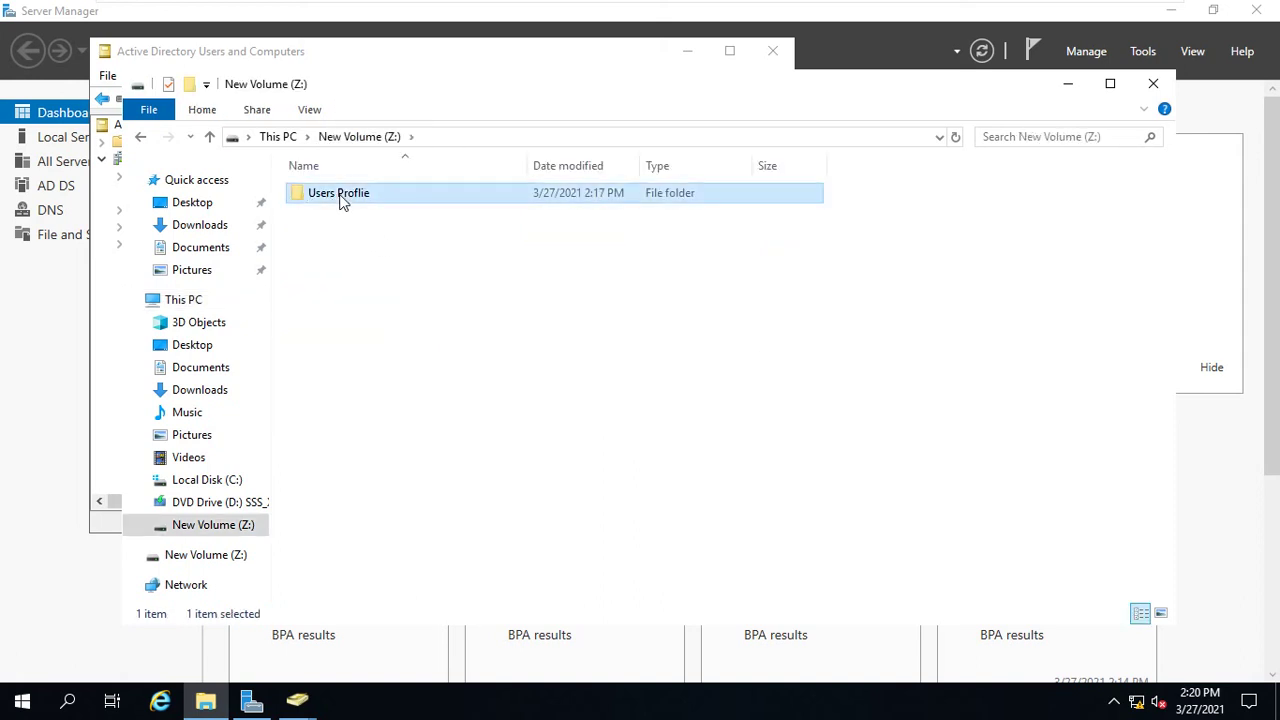
double_click(341, 196)
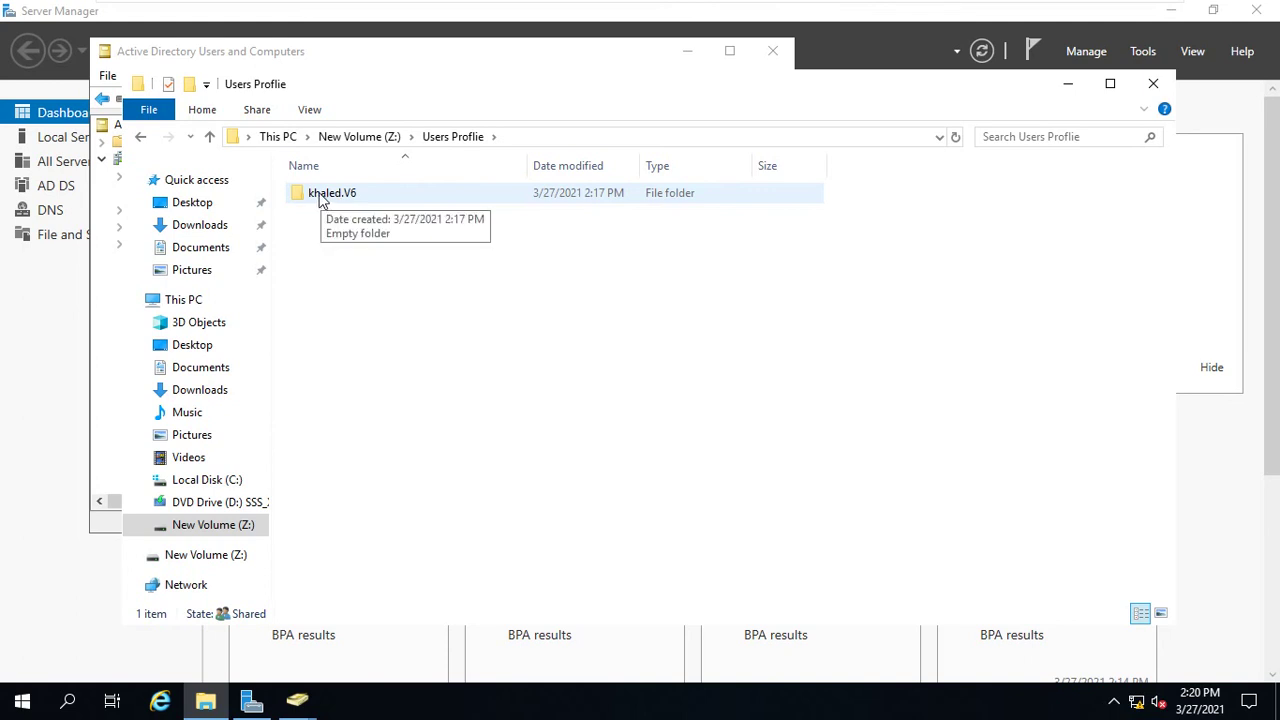
left_click(318, 200)
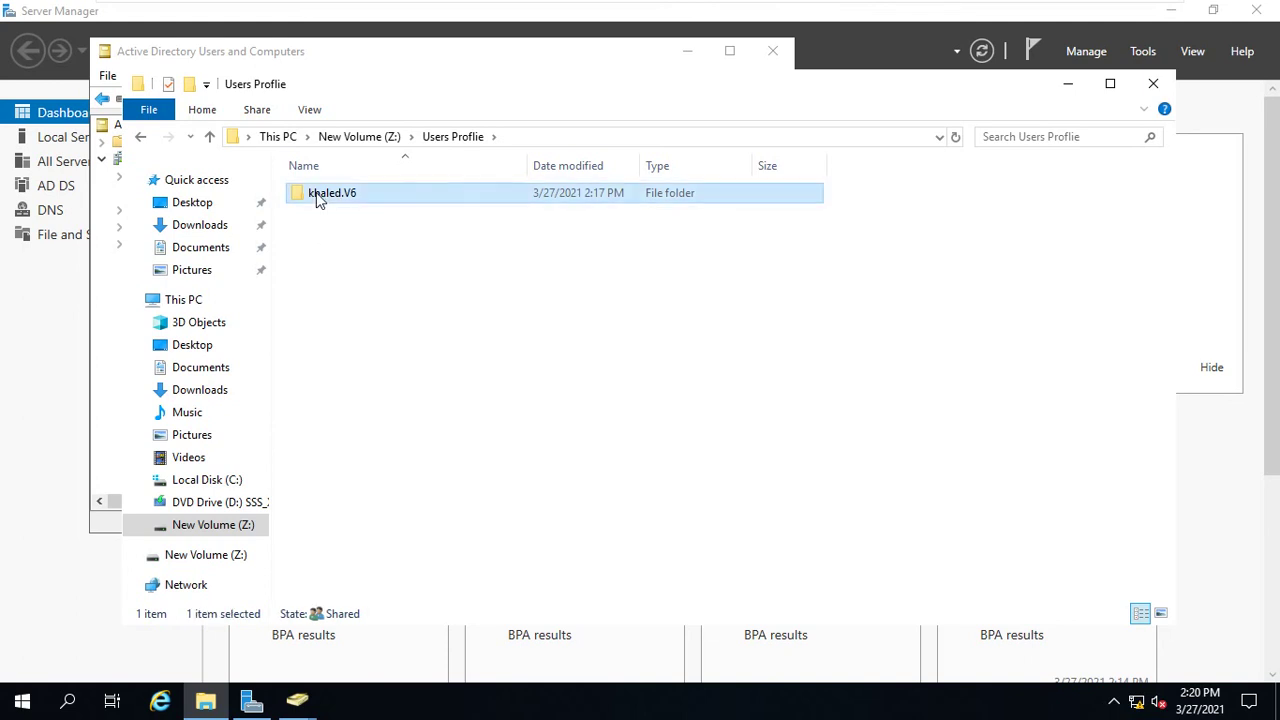
double_click(318, 198)
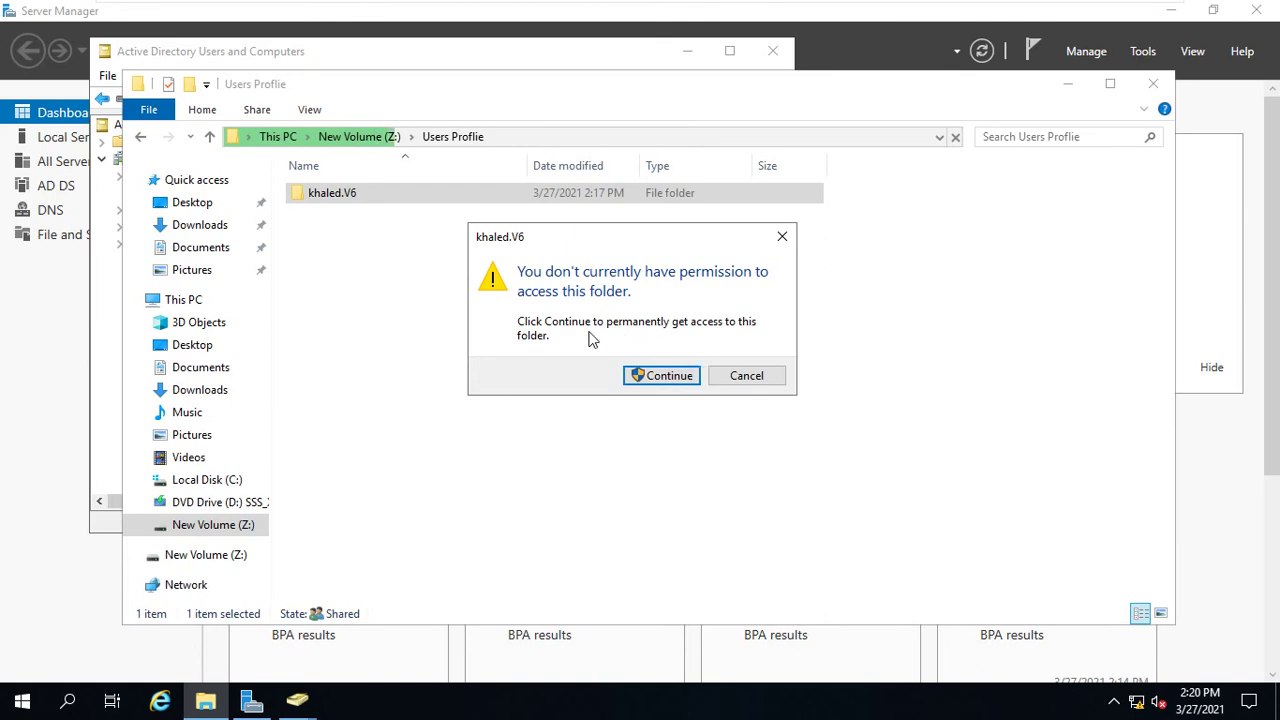
left_click(717, 377)
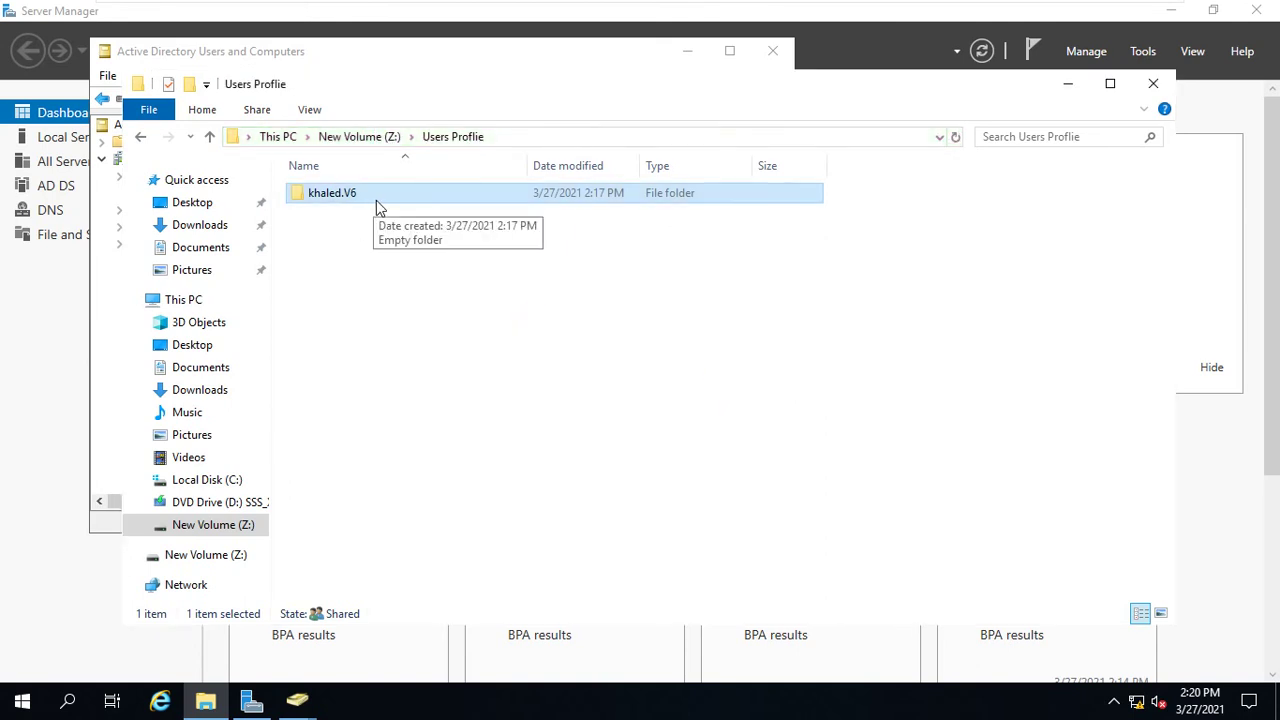
- On the Windows 10 client, minimize the System window, inspect the khaled desktop folder, then close it
mouse_move(851, 3)
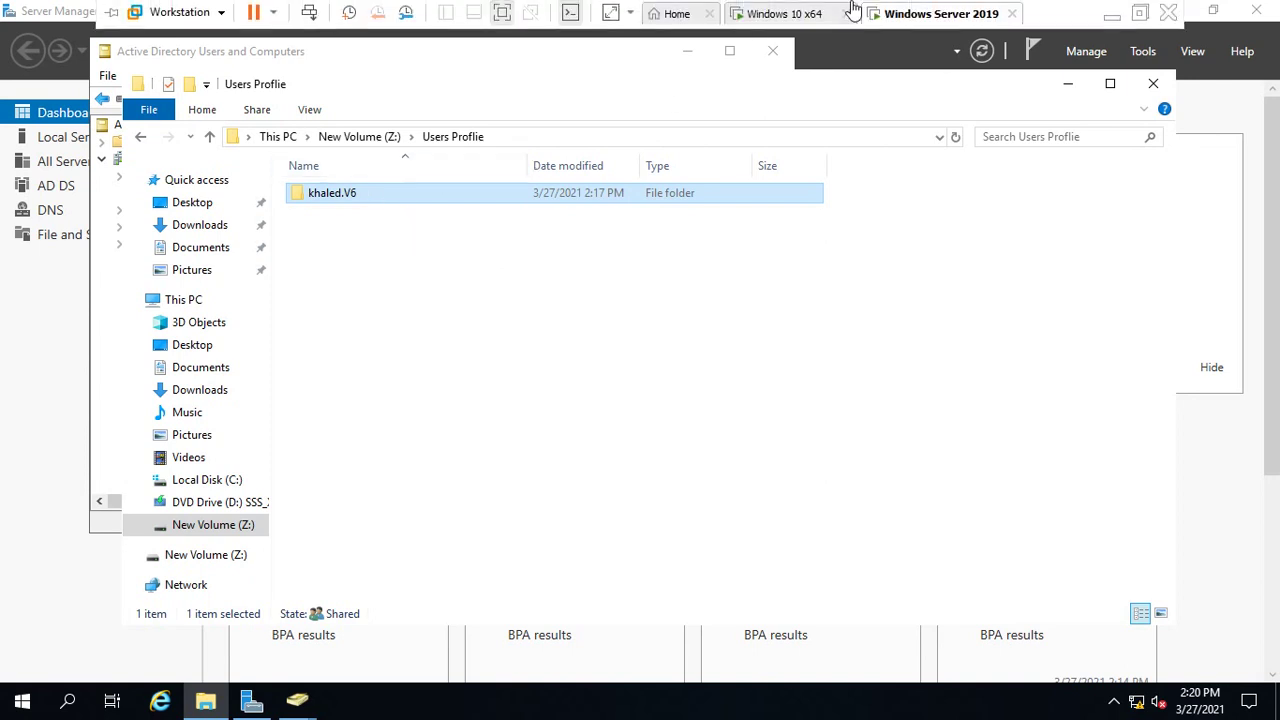
left_click(763, 14)
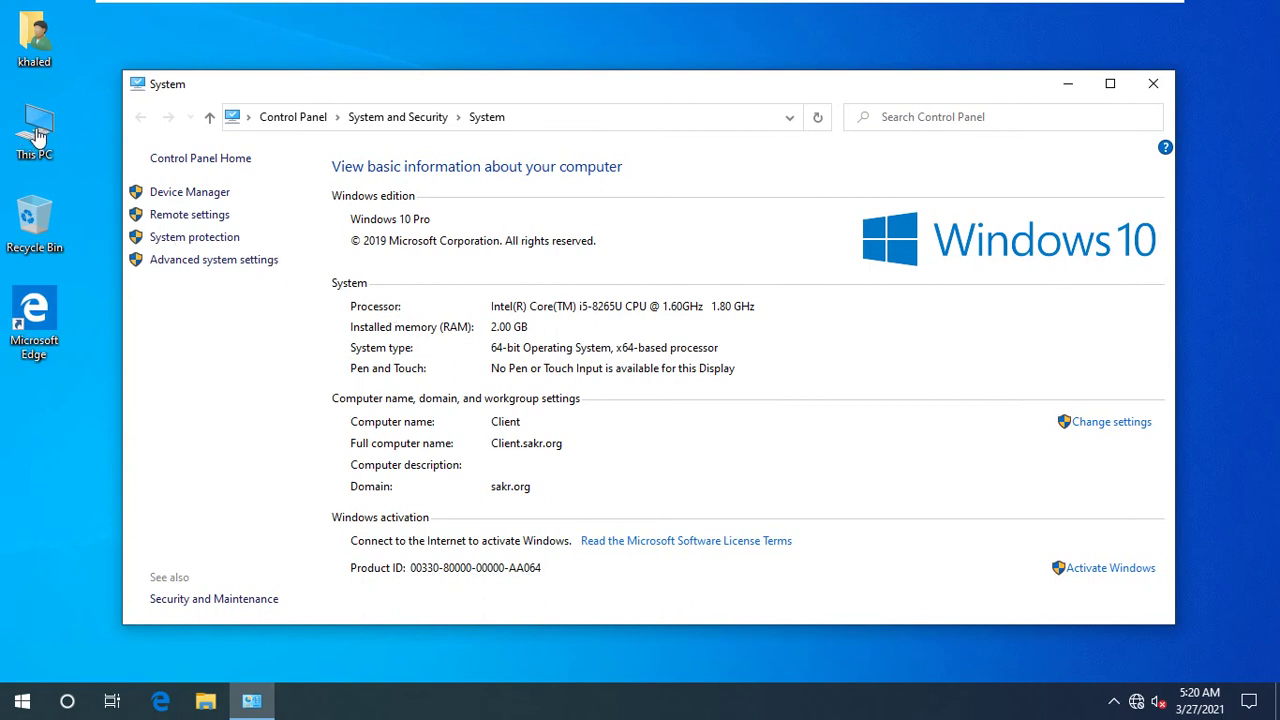
left_click(30, 52)
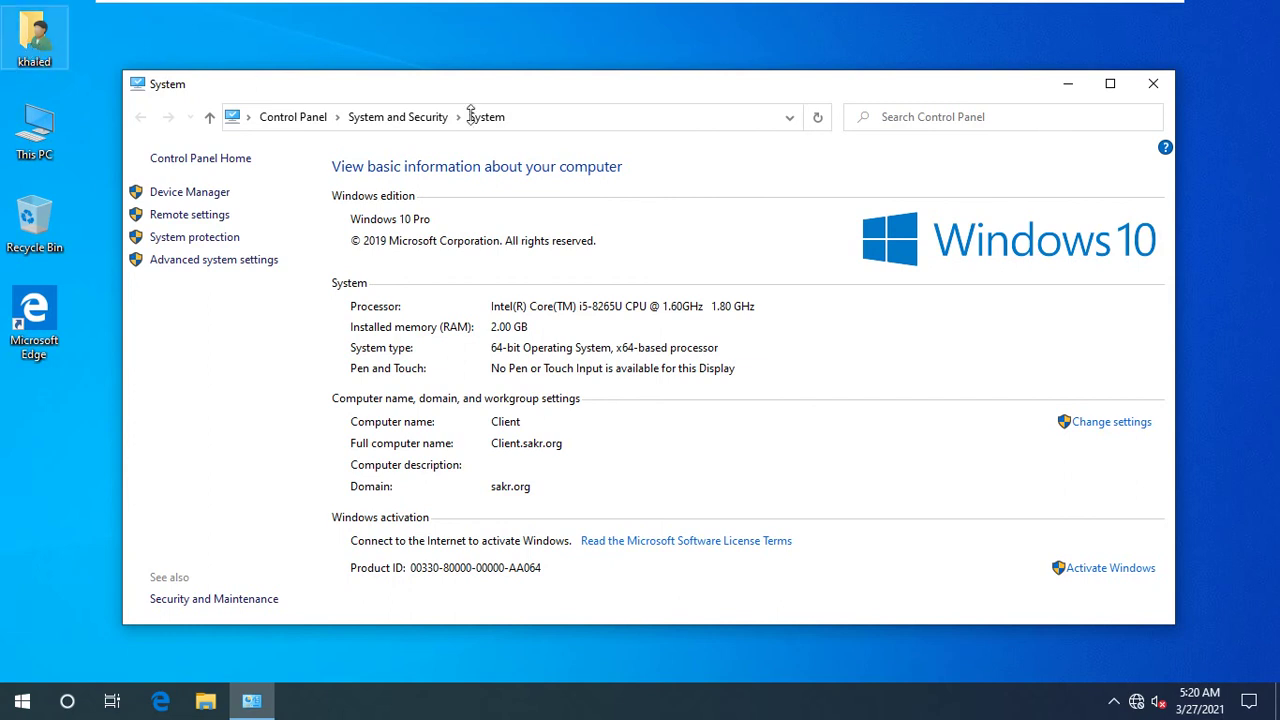
left_click(1069, 86)
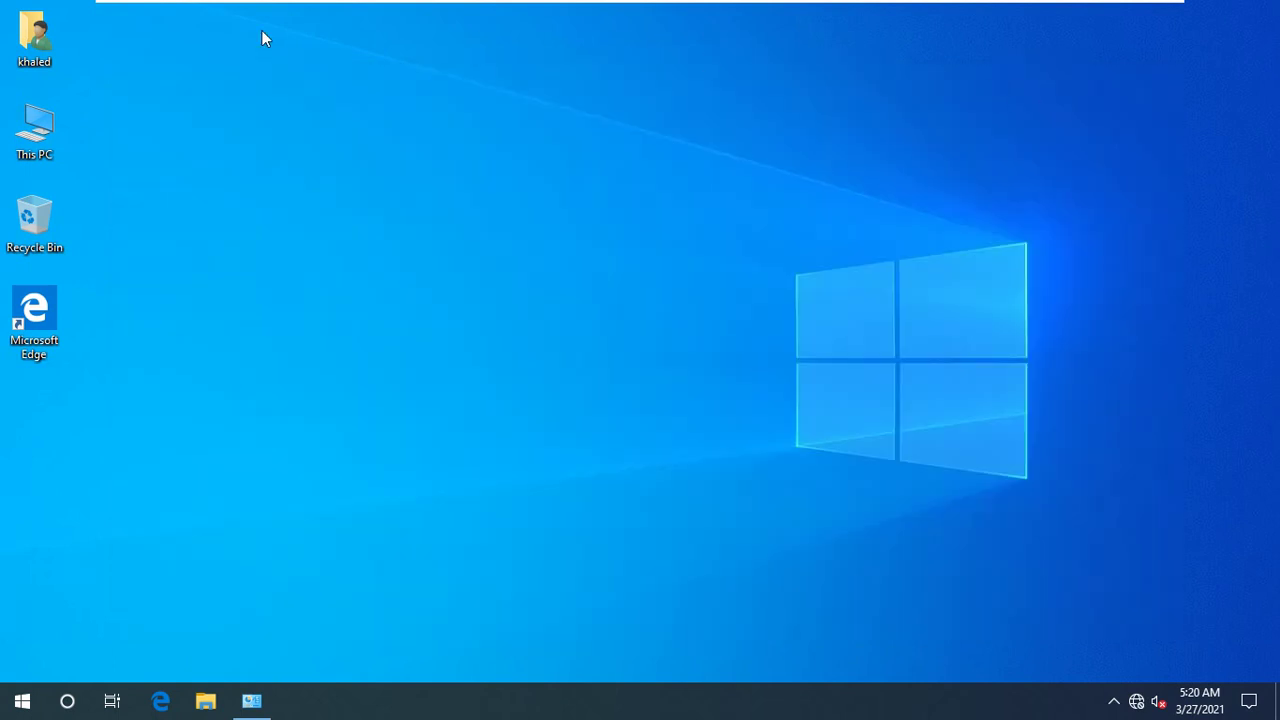
left_click(38, 38)
left_click(214, 123)
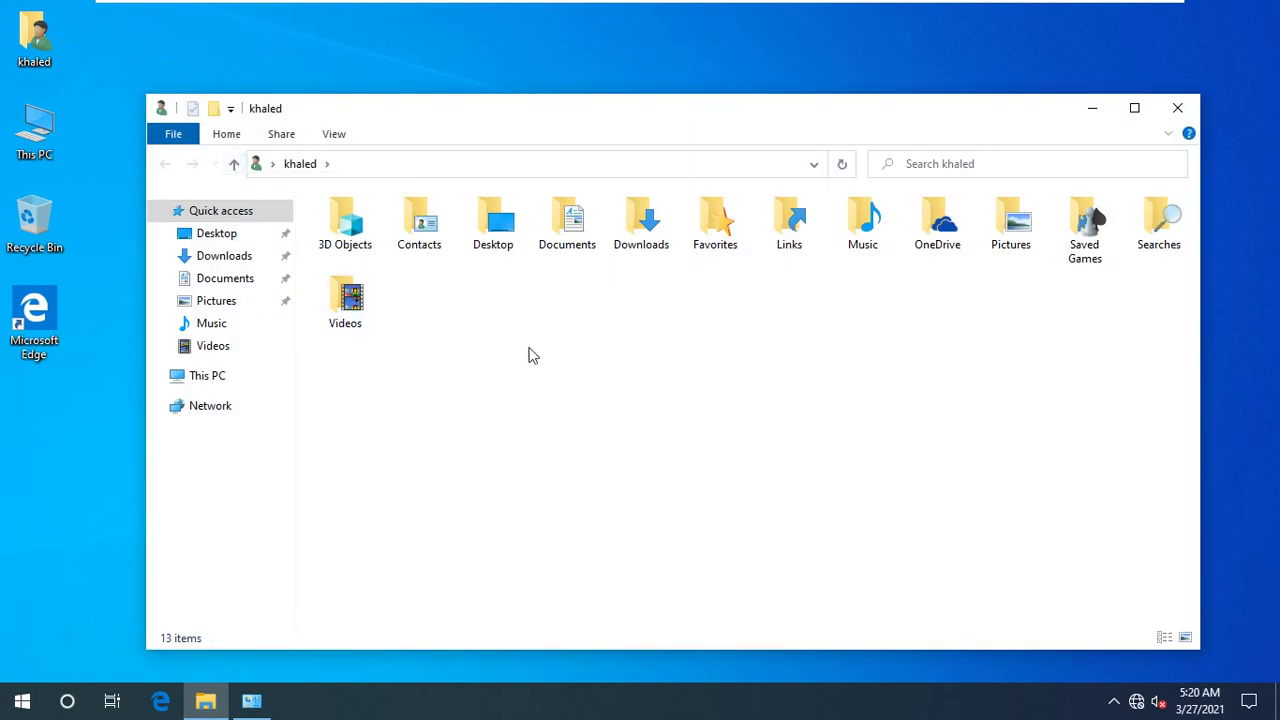
left_click(1177, 108)
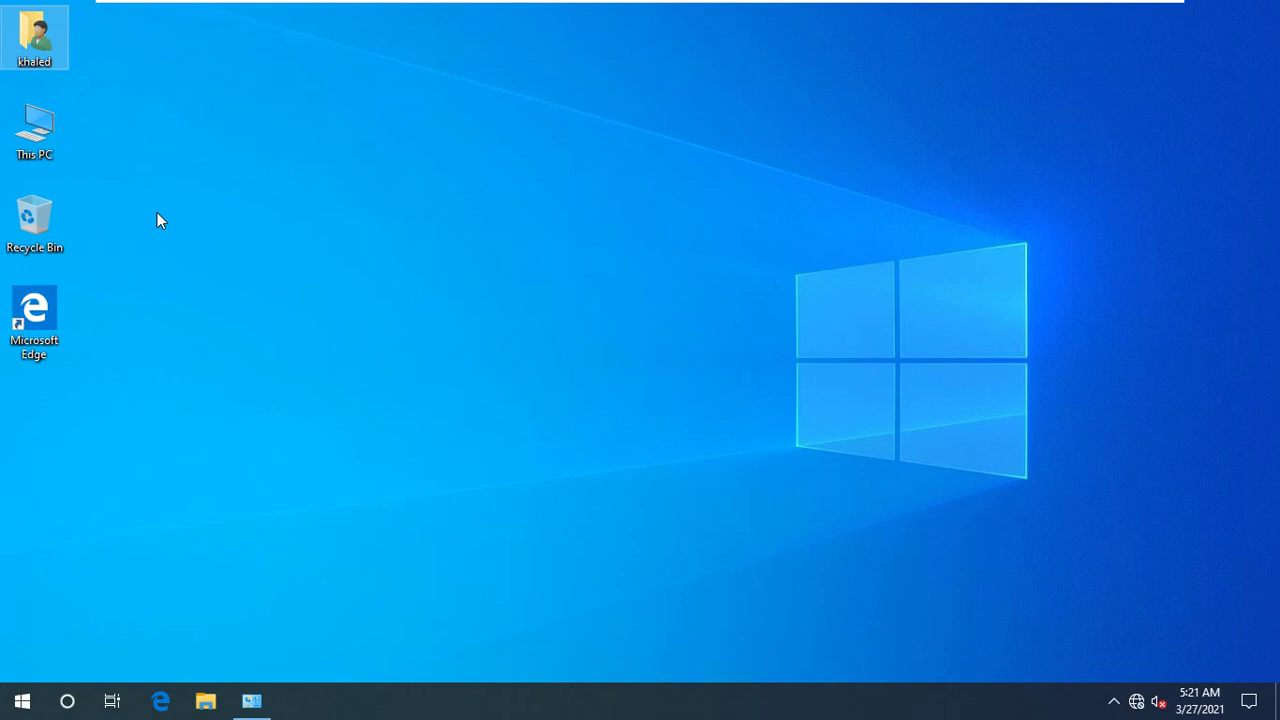
- Open This PC's System properties and request Advanced System Settings again
right_click(40, 142)
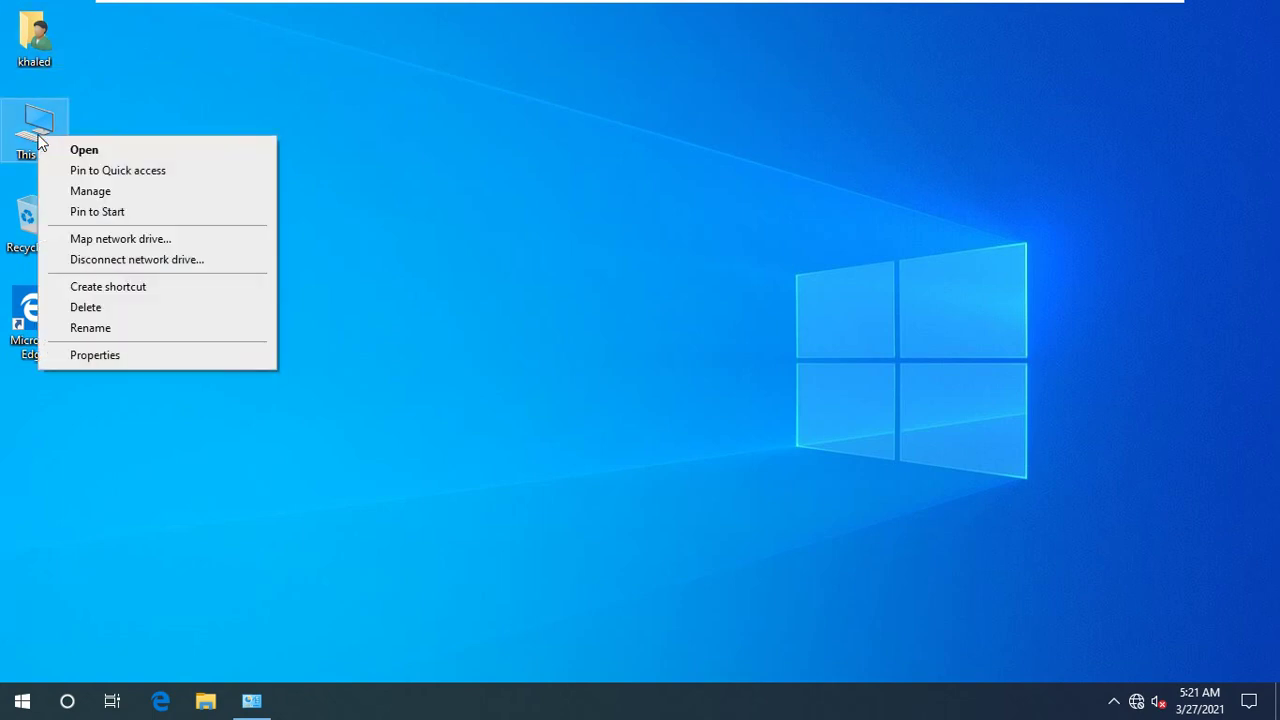
left_click(104, 355)
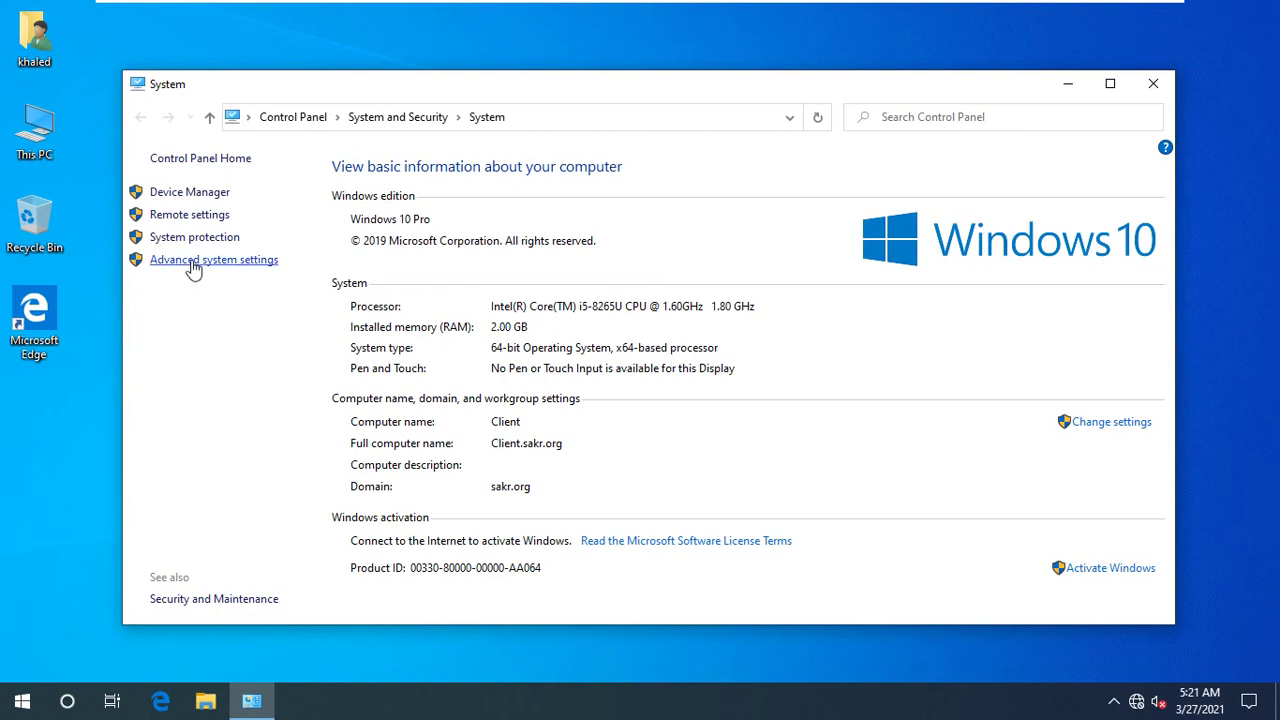
left_click(191, 262)
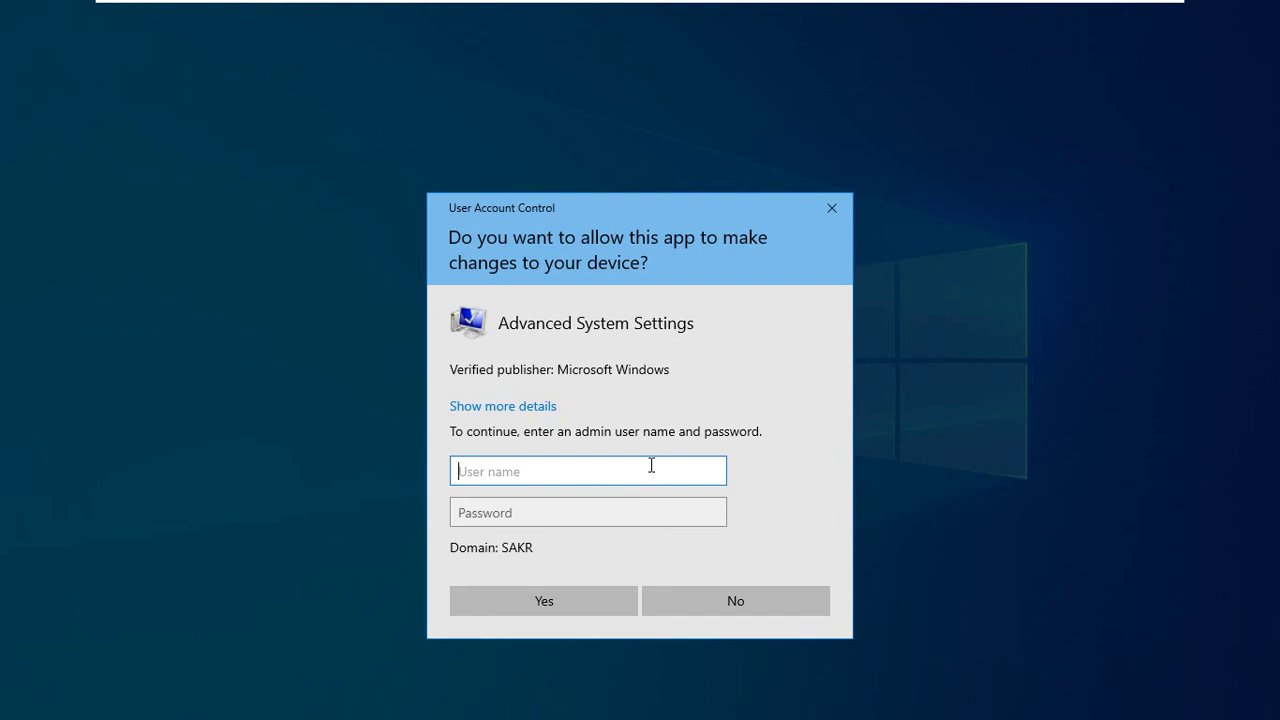
- Authenticate the UAC prompt as administrator with the account password
type("administrator")
key("Tab")
type("•")
key("Caps_Lock")
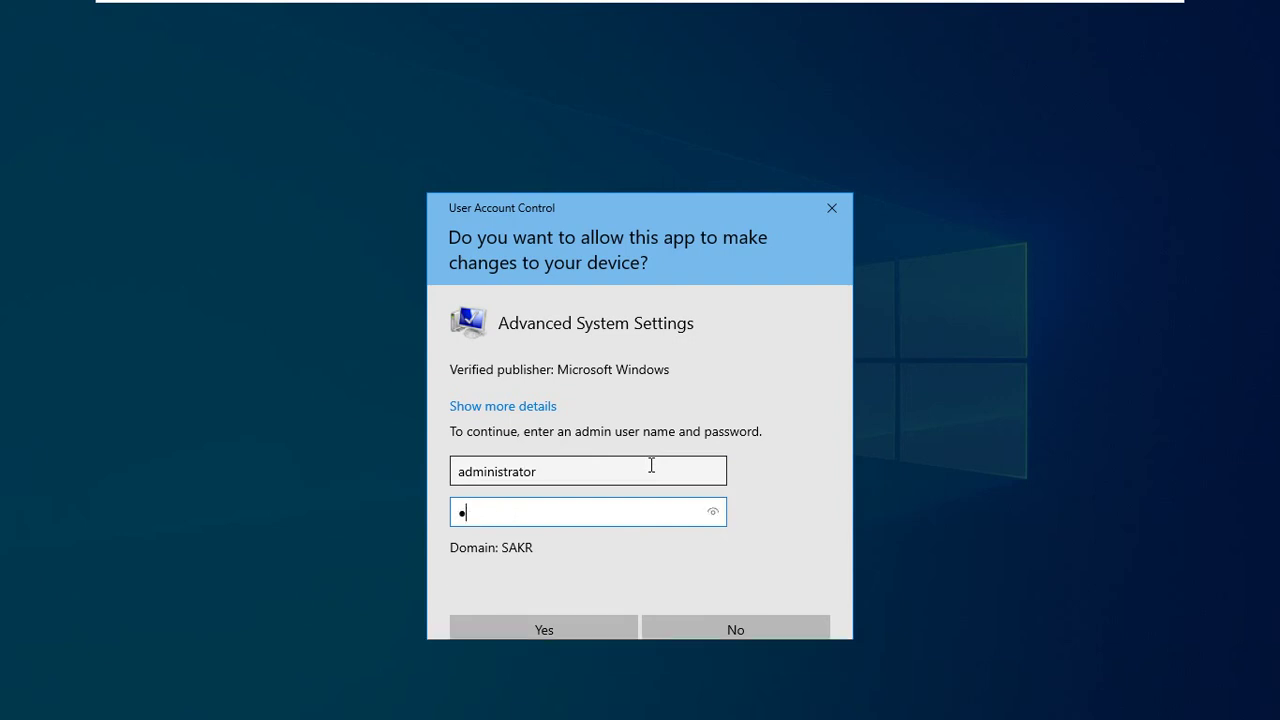
type("••••")
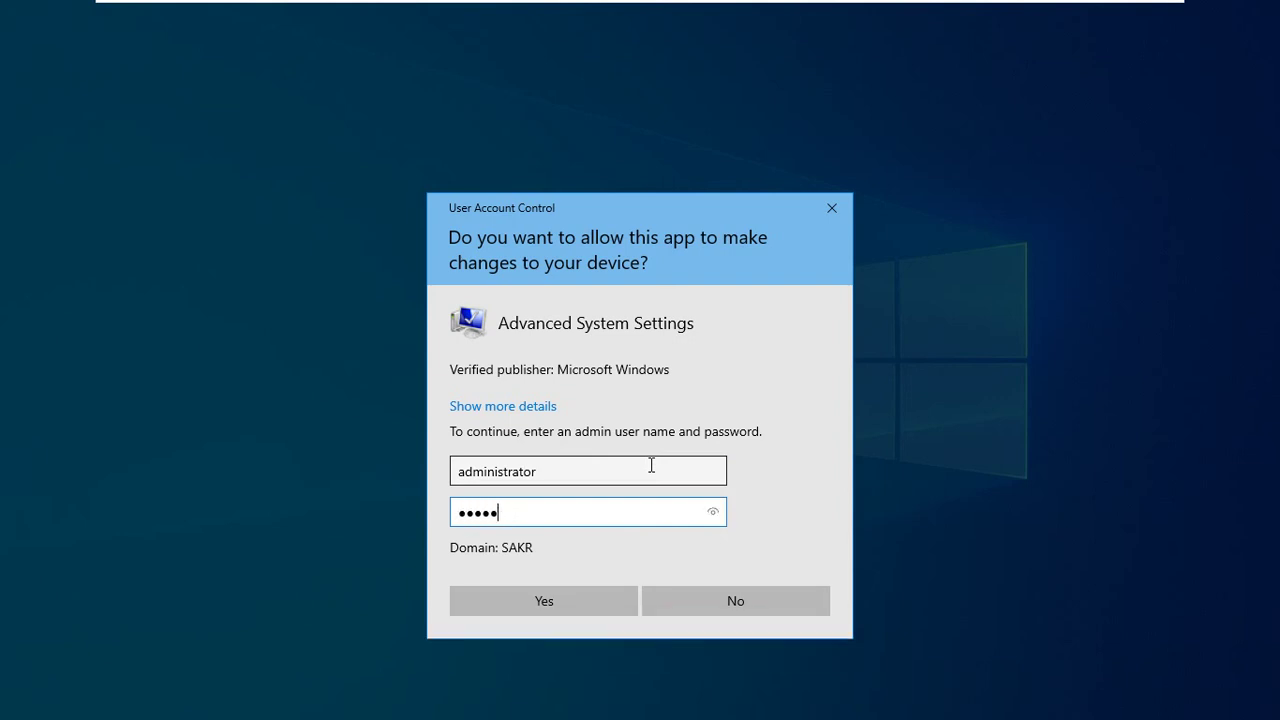
type("•••")
key("Return")
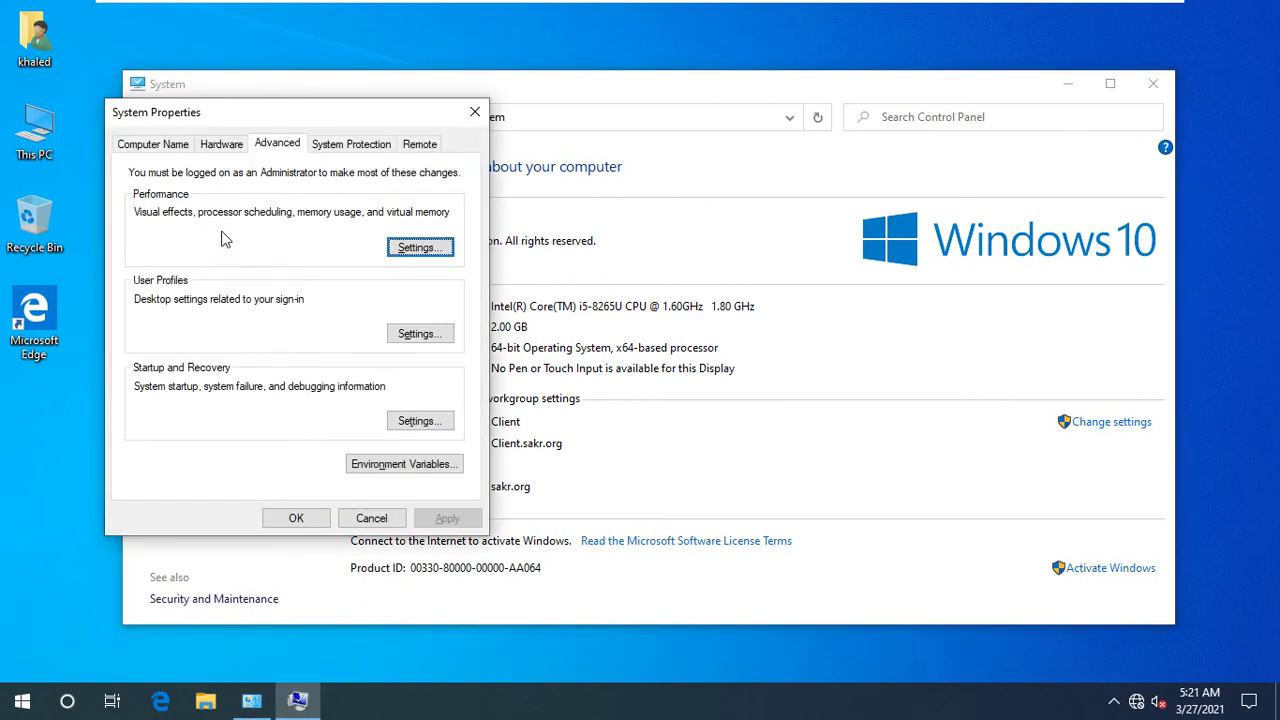
- Check that SAKR\khaled shows Type Roaming in User Profiles, then cancel both dialogs
left_click(390, 334)
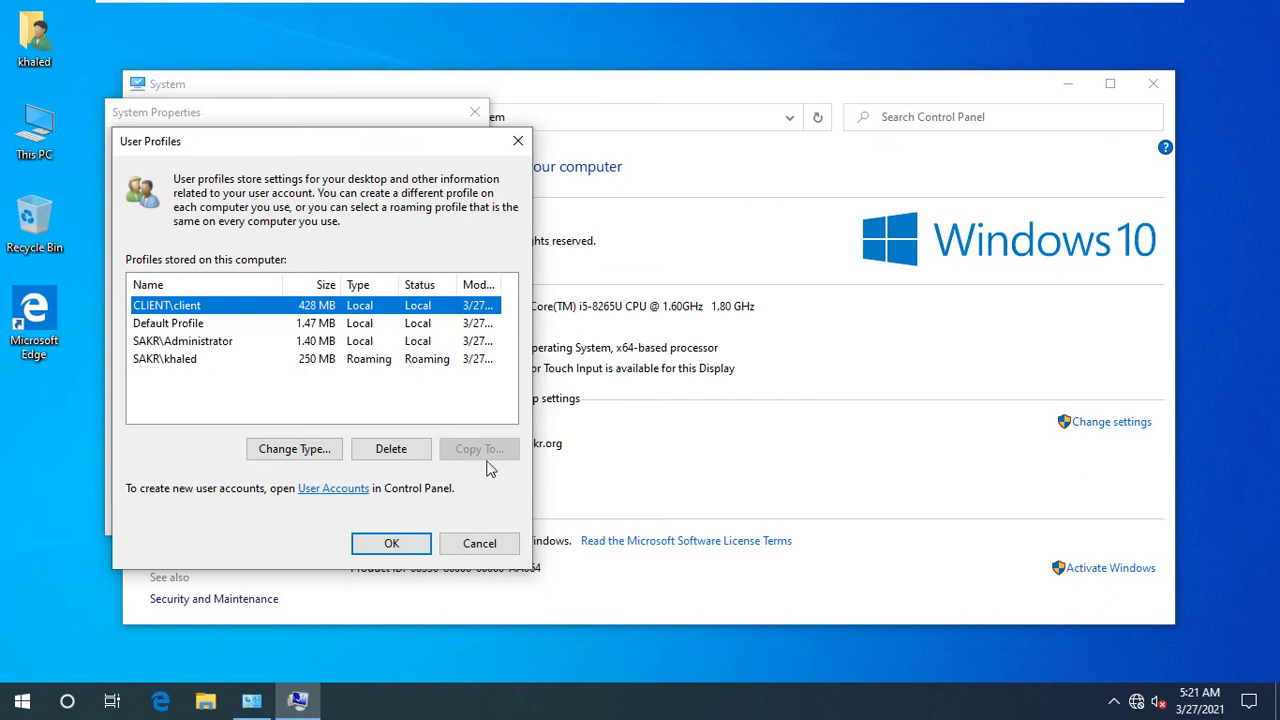
left_click(289, 362)
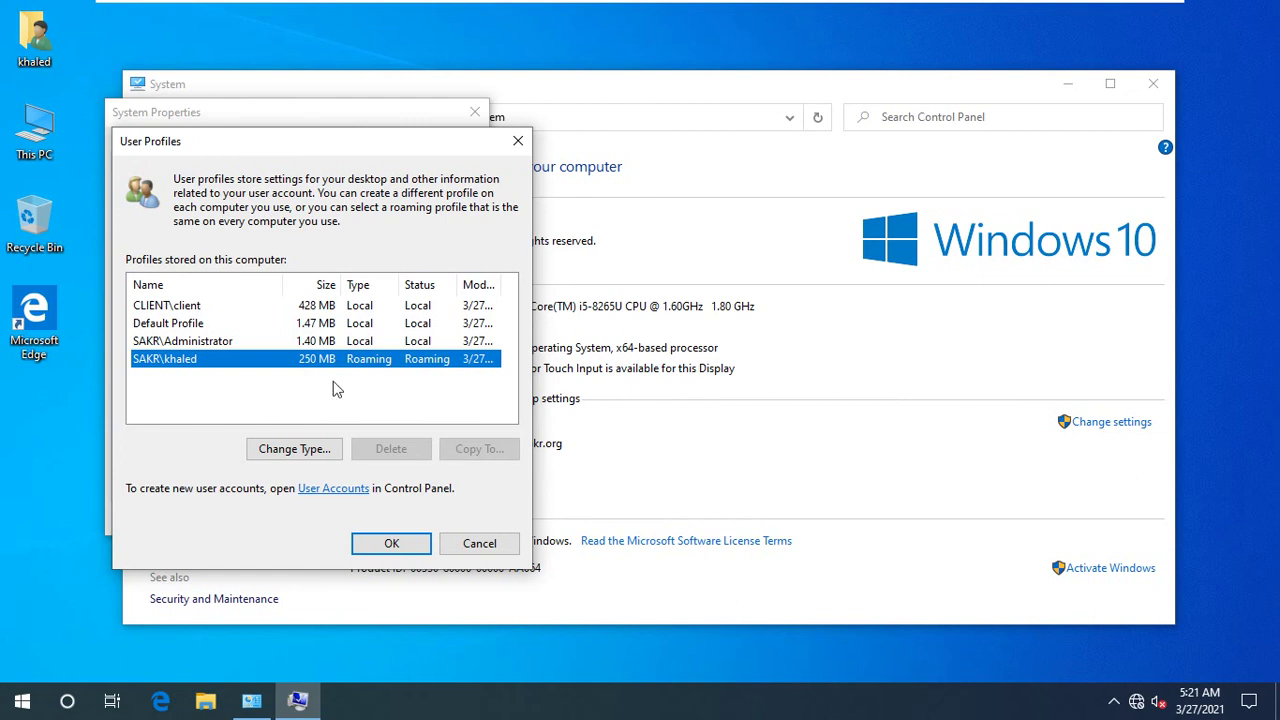
left_click(355, 315)
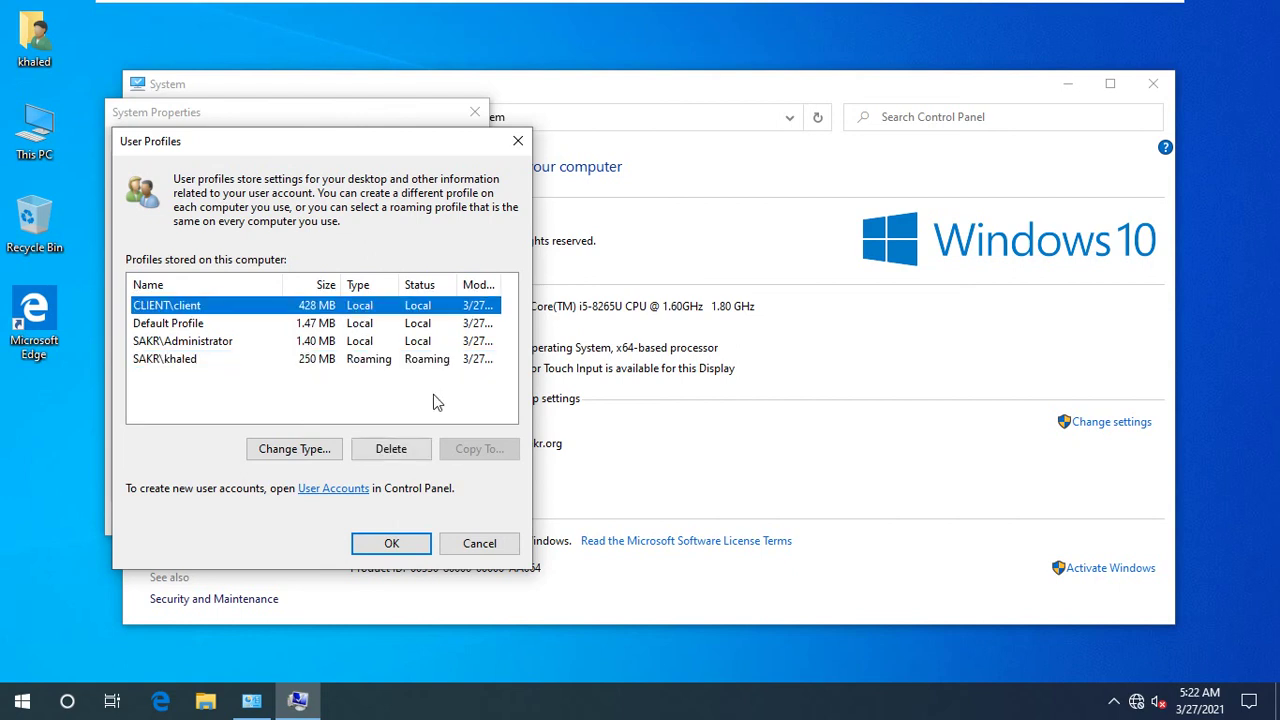
left_click(341, 362)
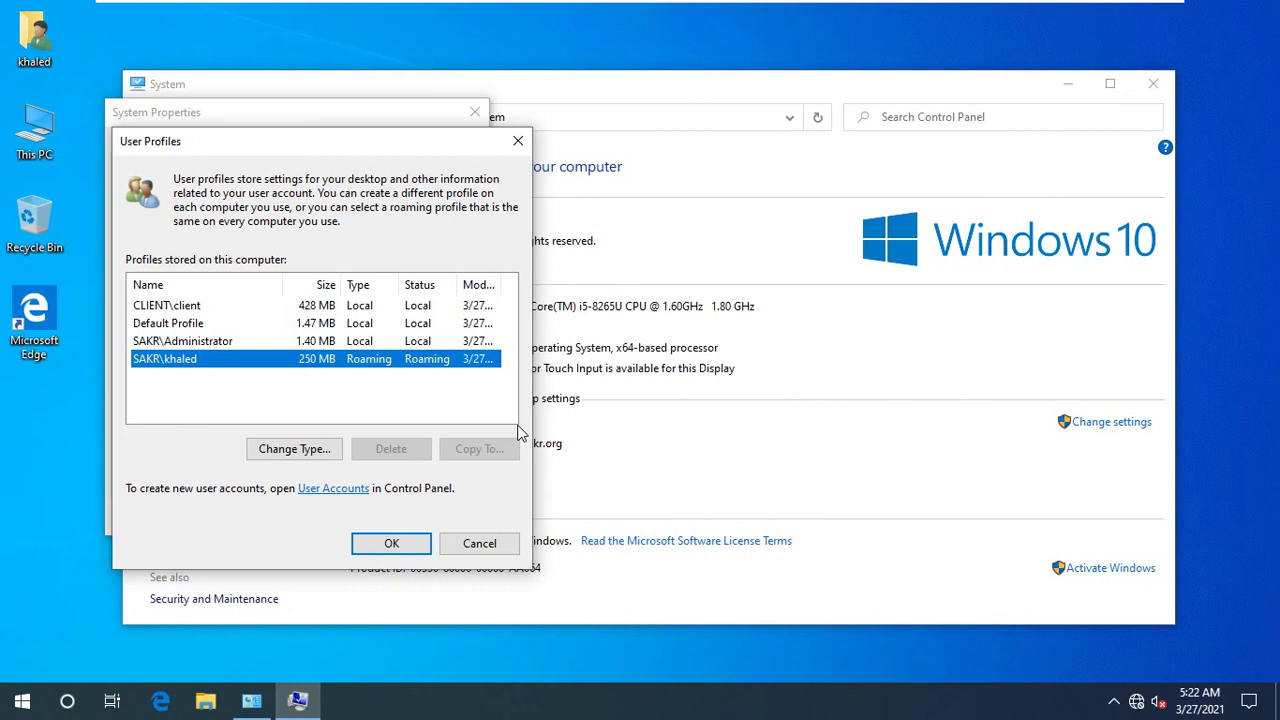
left_click(478, 543)
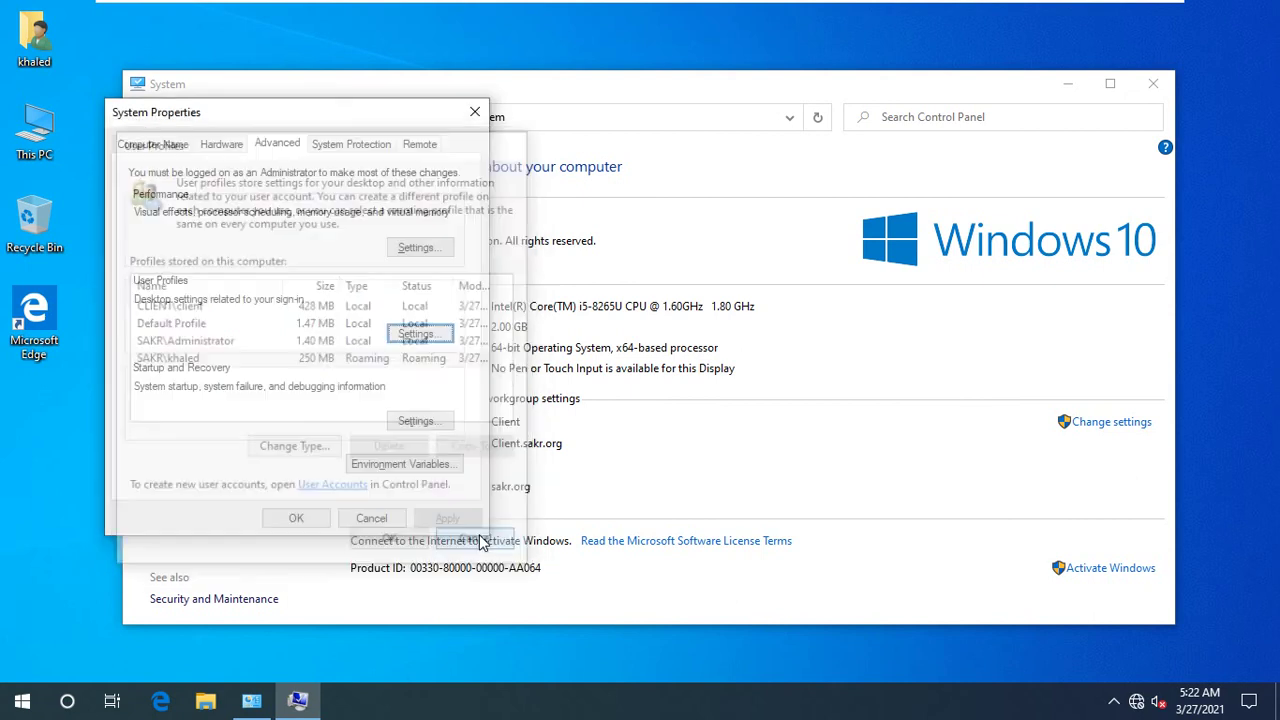
left_click(371, 518)
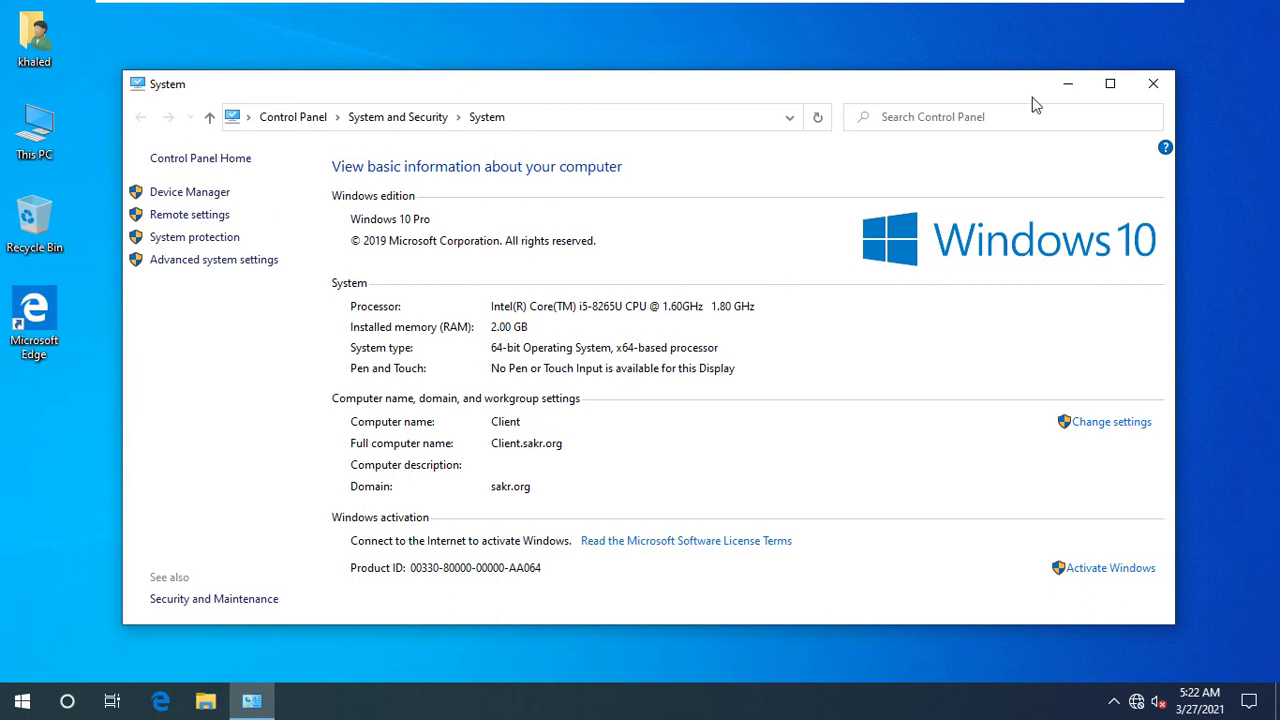
- Close the client's System window, then on the server view khaled.V6 and navigate up to This PC
left_click(1155, 84)
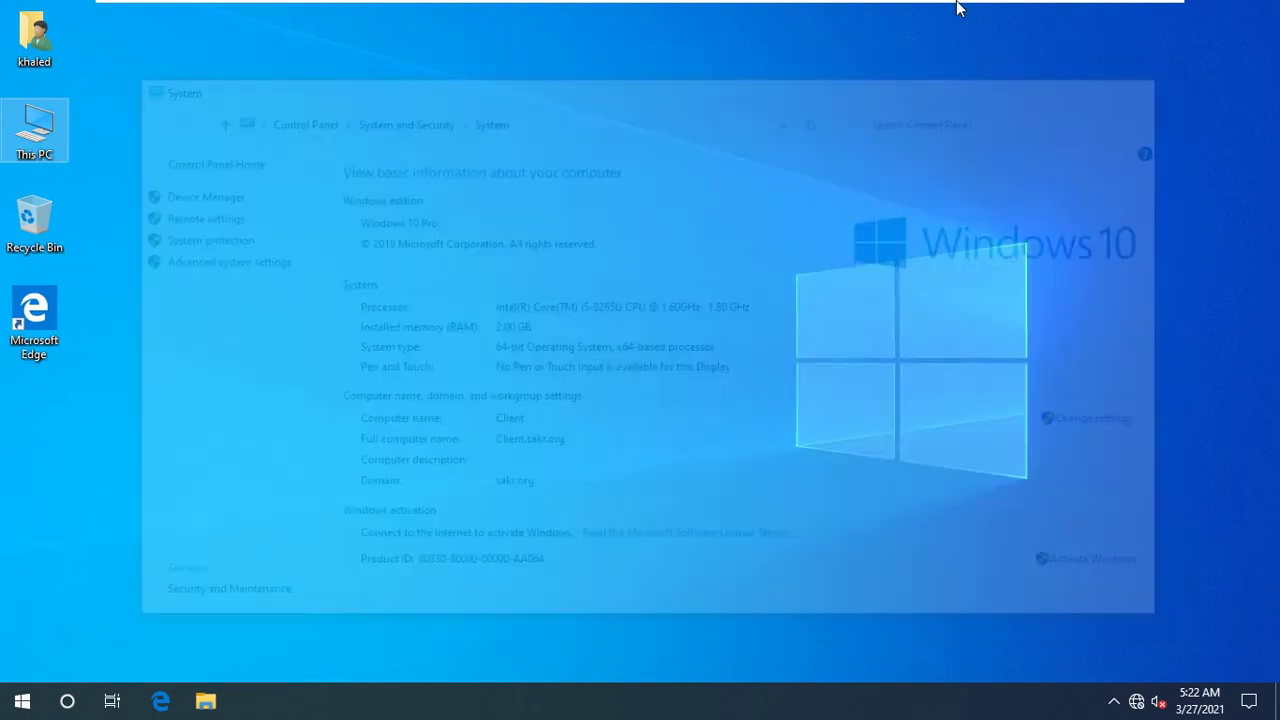
mouse_move(958, 10)
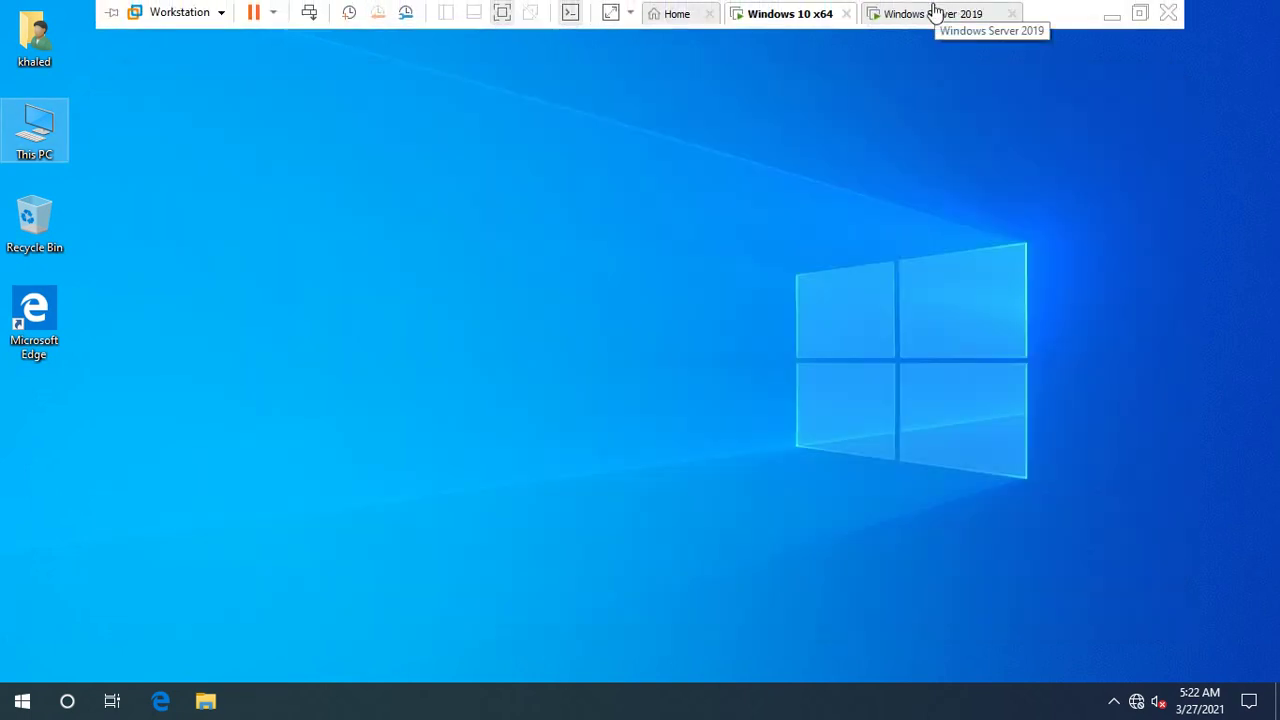
left_click(934, 12)
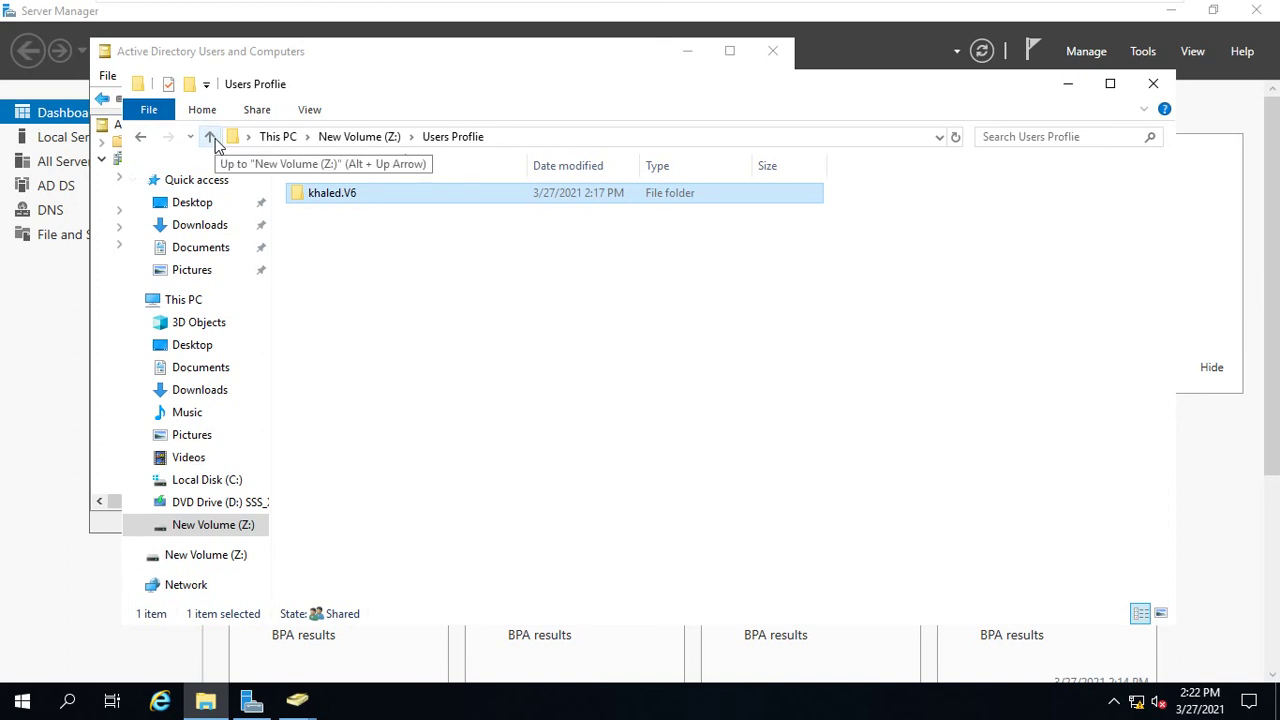
left_click(340, 193)
left_click(320, 140)
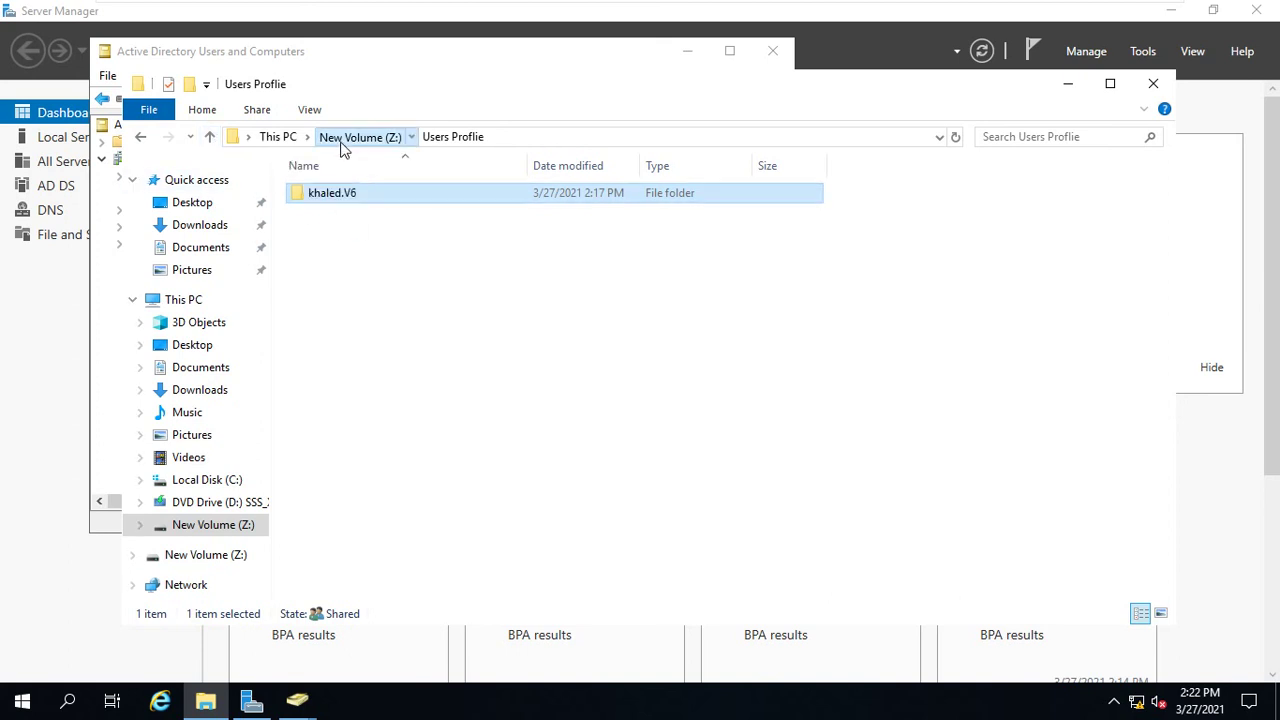
left_click(284, 139)
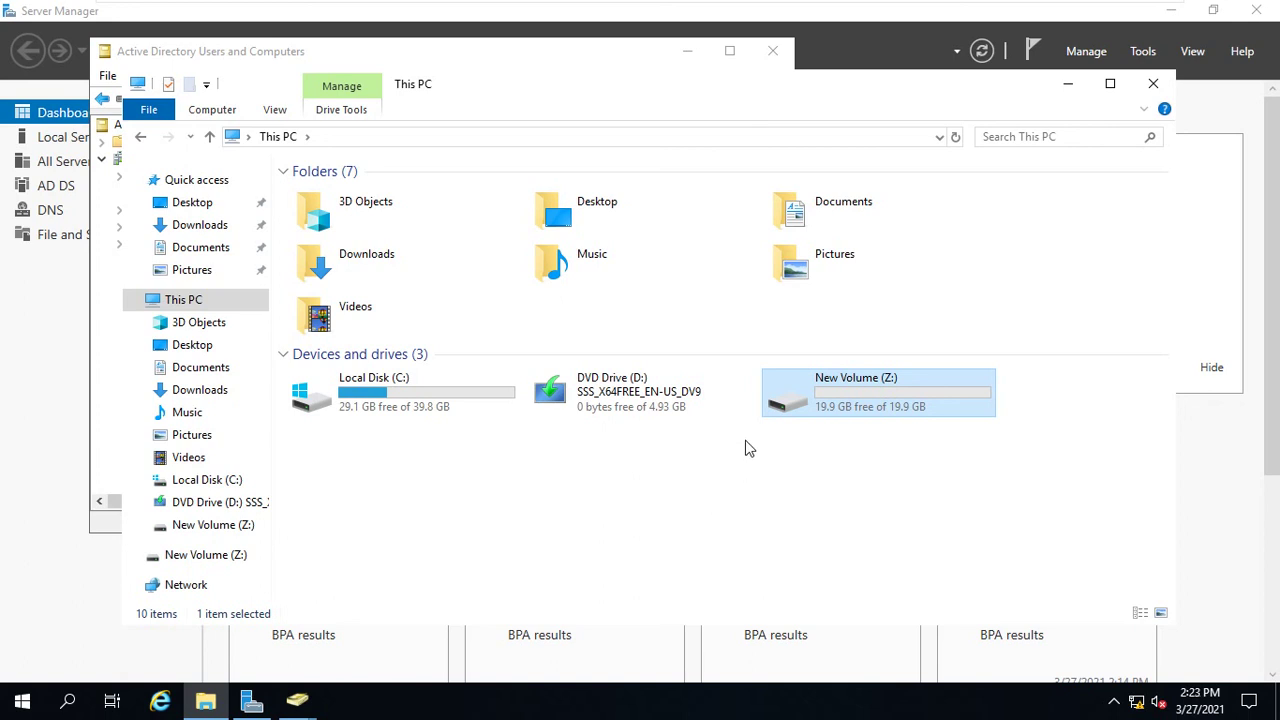
- Close File Explorer and highlight \\DC\Users Profile\khaled on khaled's Profile tab in Active Directory
left_click(1170, 83)
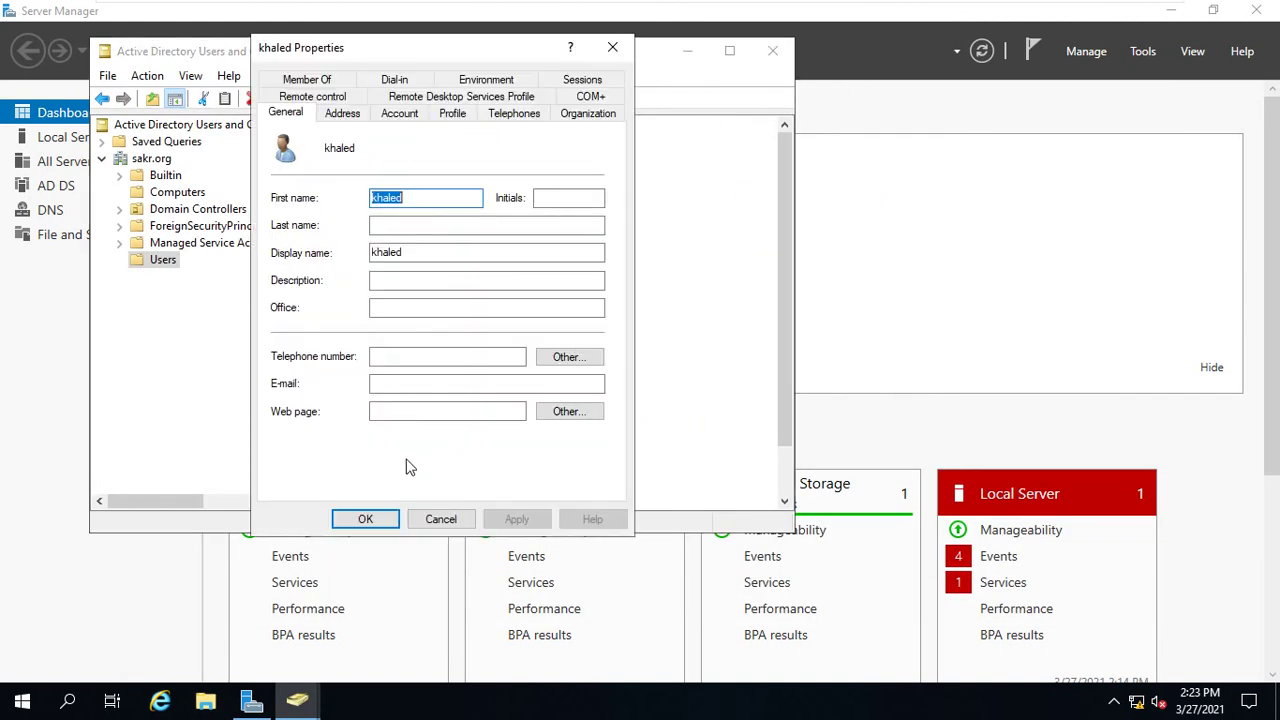
left_click(455, 115)
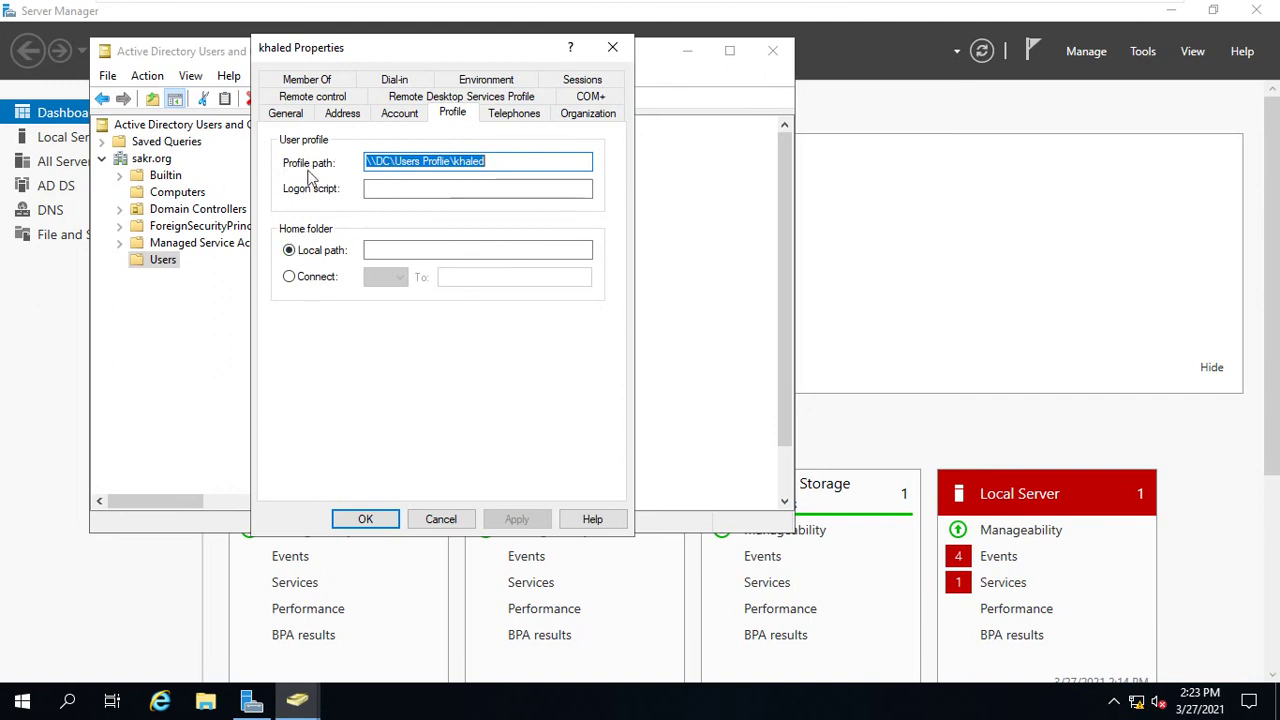
left_click(515, 163)
double_click(474, 163)
left_click_drag(474, 165, 357, 171)
left_click(491, 162)
left_click_drag(491, 162, 453, 163)
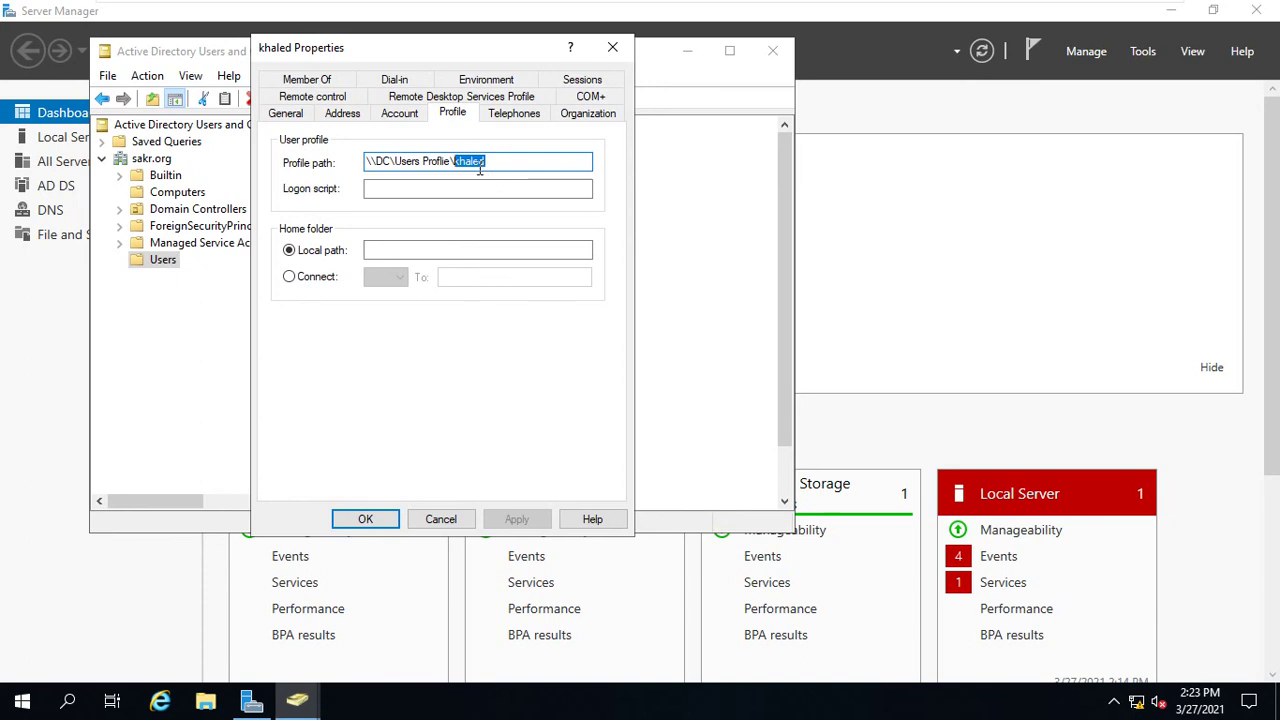
left_click(389, 248)
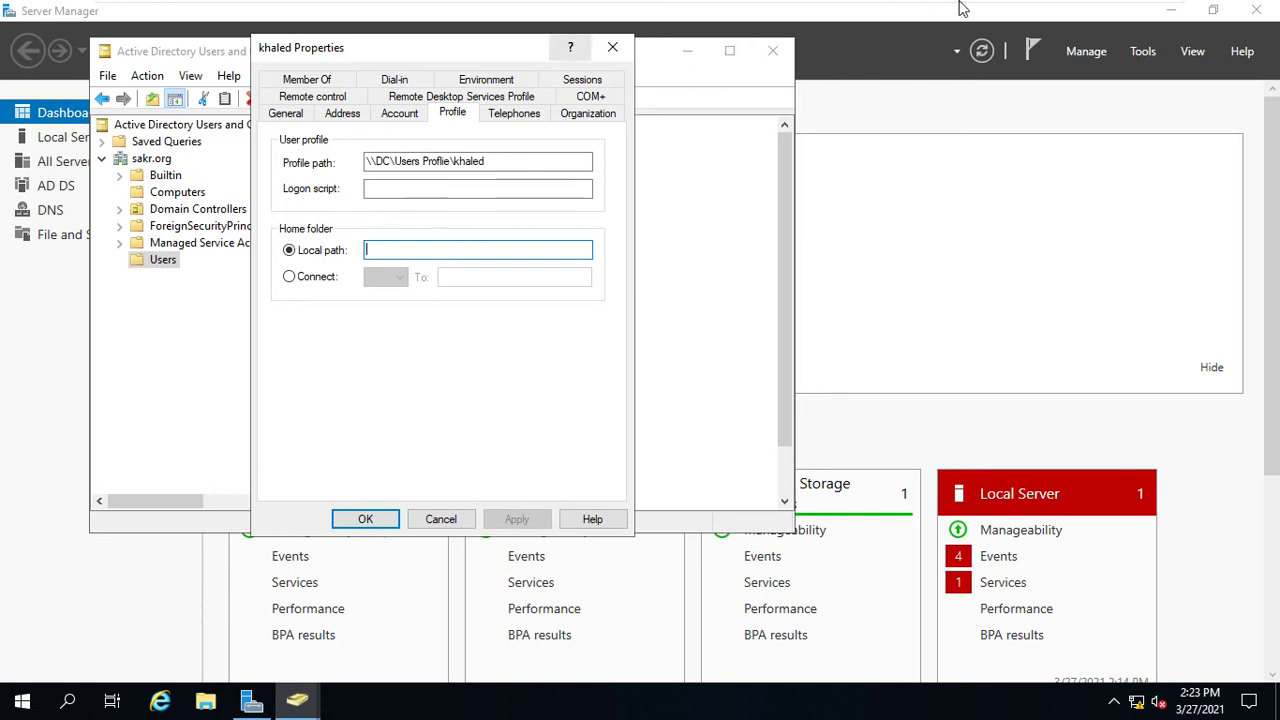
mouse_move(960, 8)
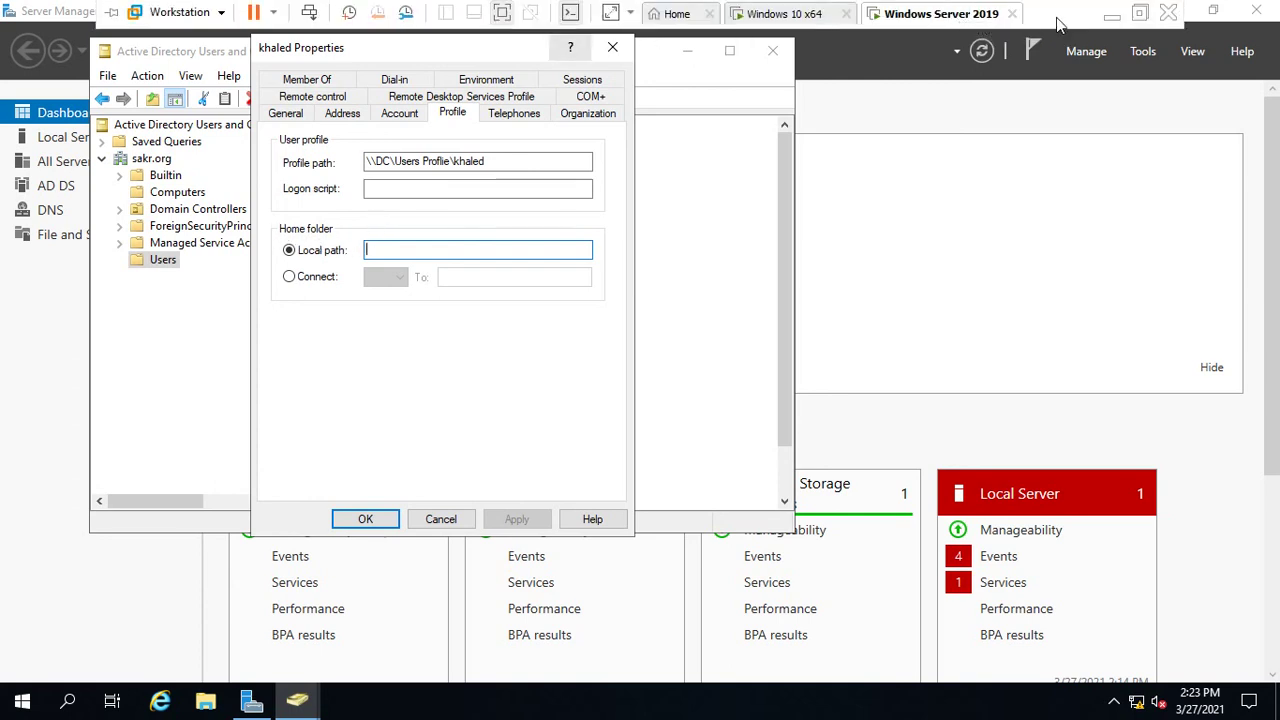
- Minimize the VMware view and bring up the Screen Record window from the taskbar
left_click(1110, 25)
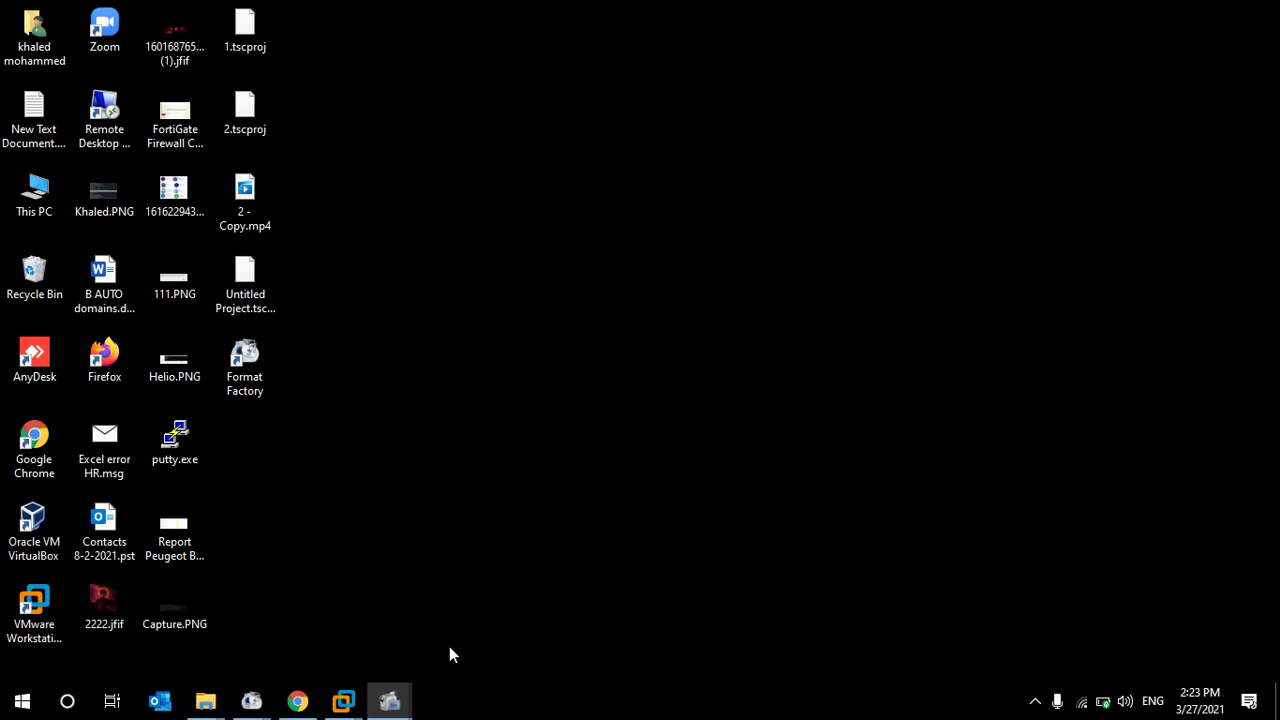
mouse_move(410, 706)
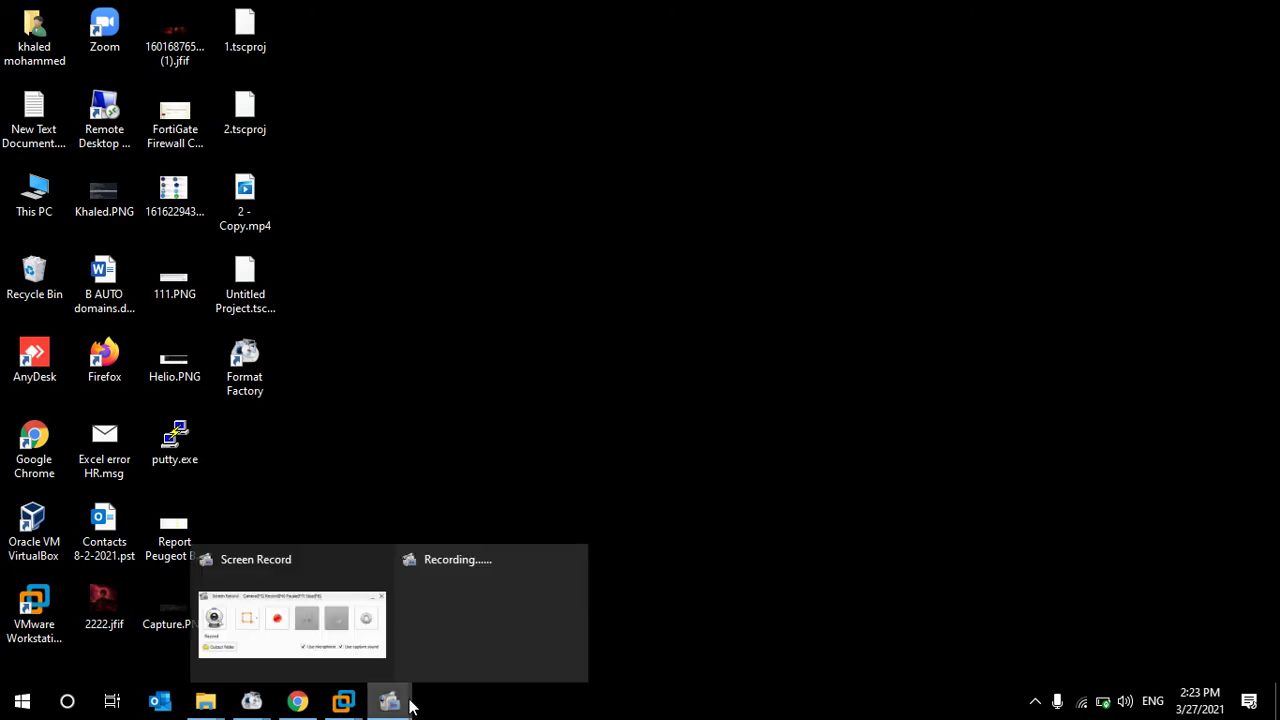